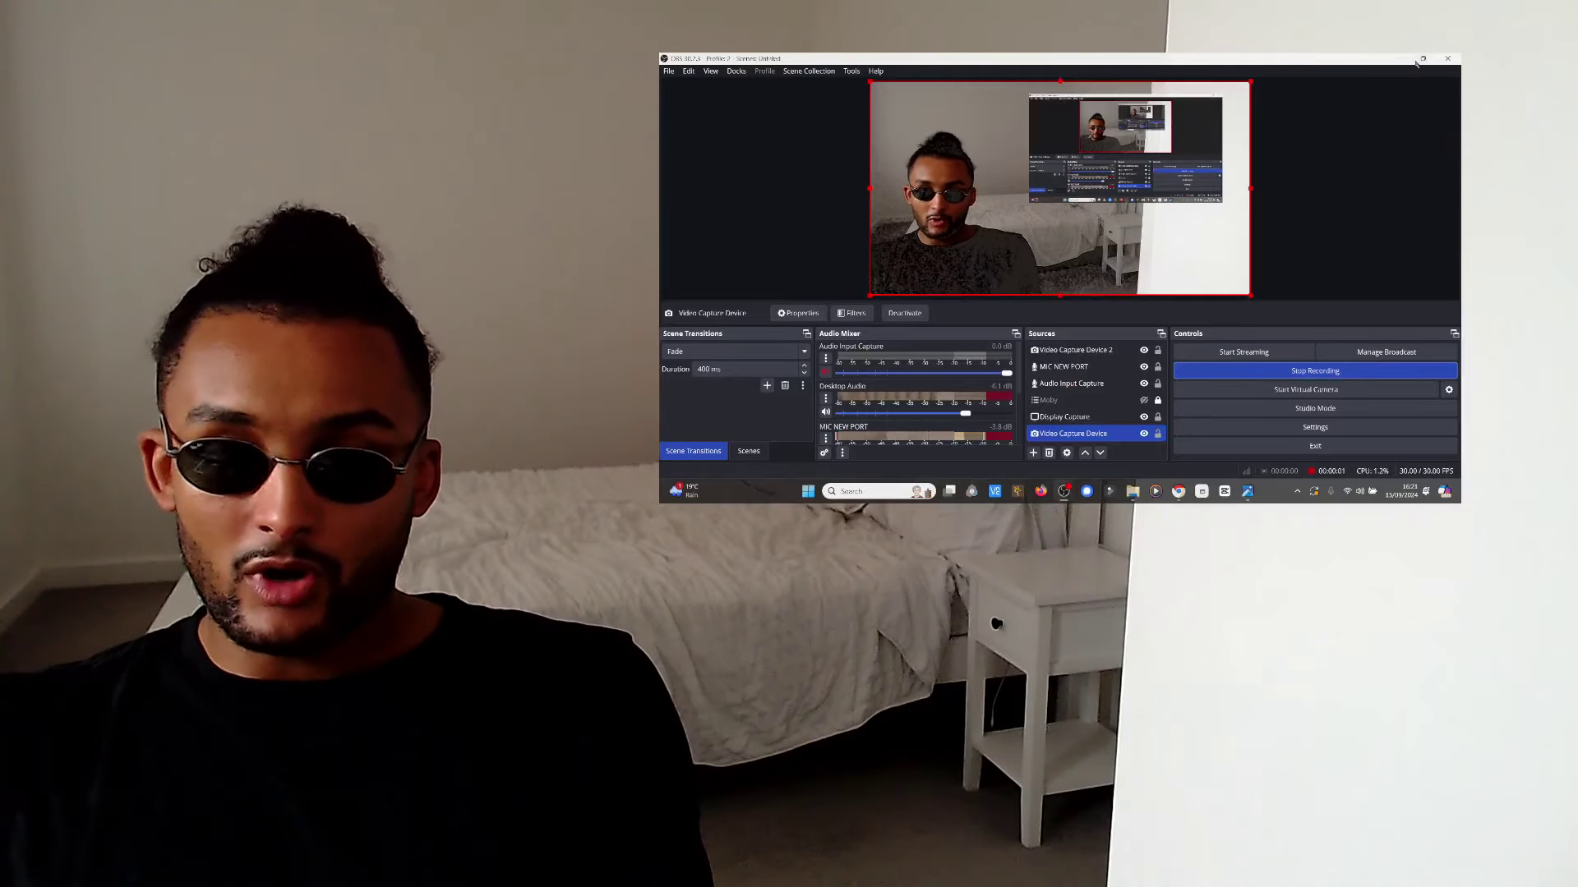
# Bring up the X post and play the Crawford–Lopez clip full screen.
pyautogui.click(1401, 62)
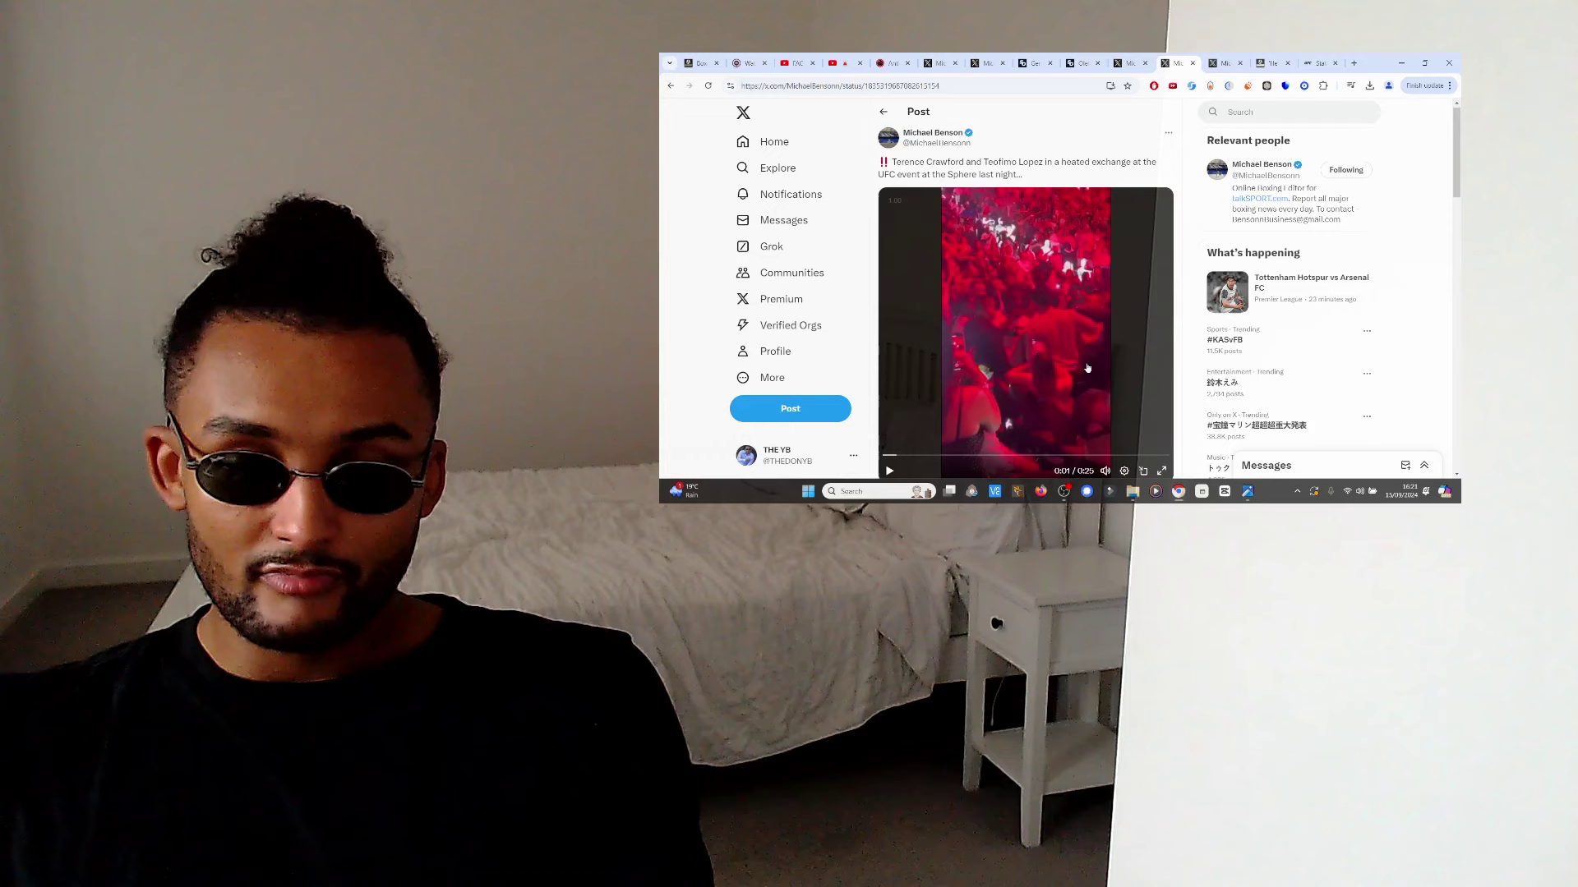
pyautogui.scroll(-1, 1084, 370)
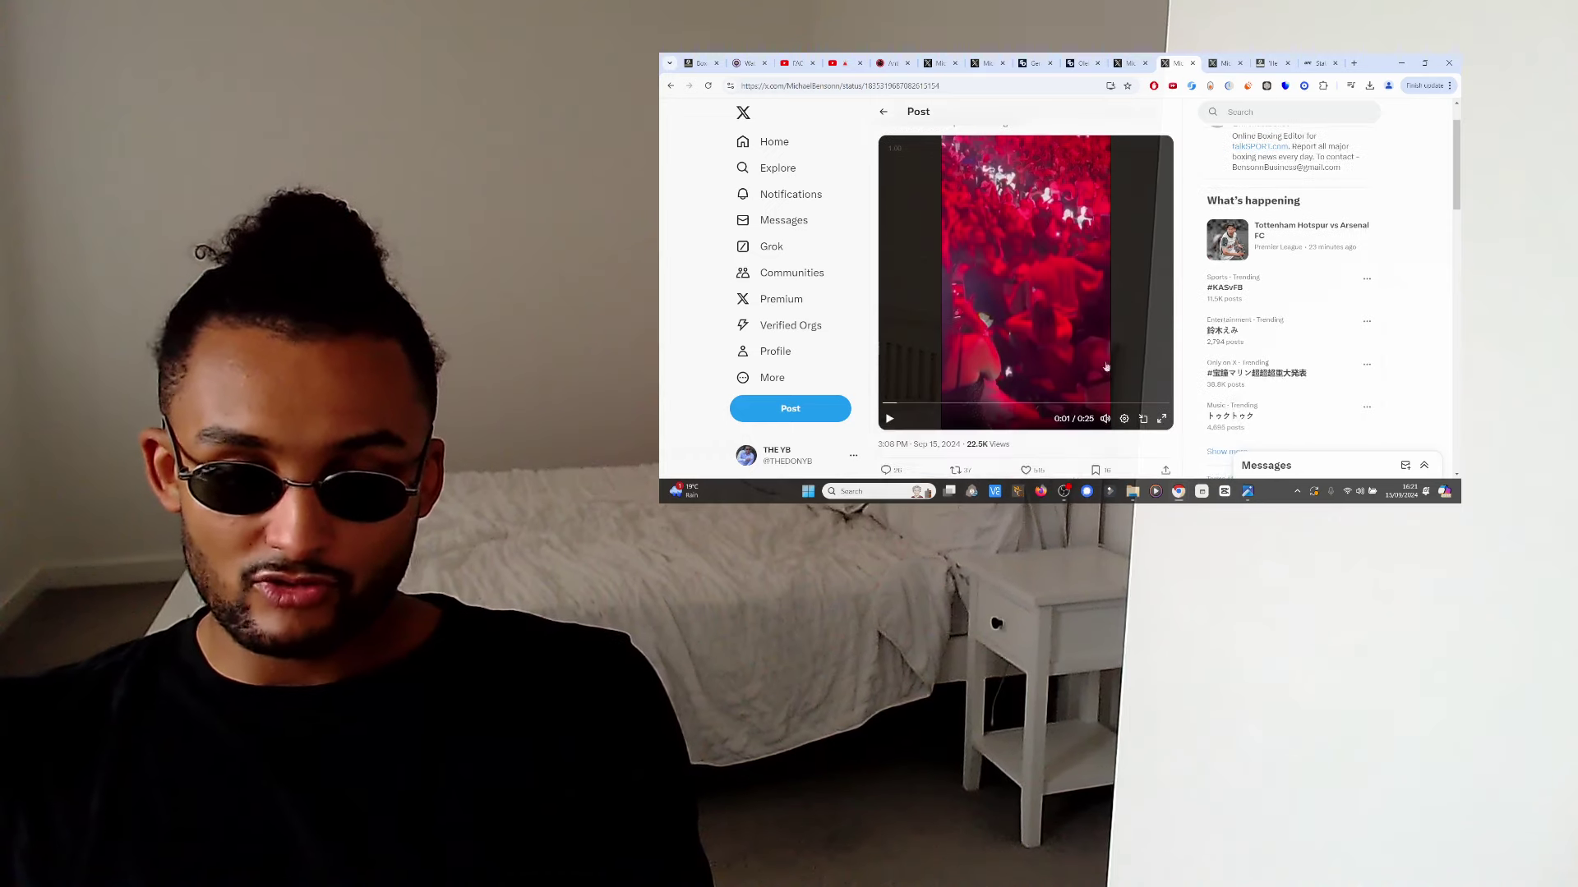
pyautogui.click(1162, 420)
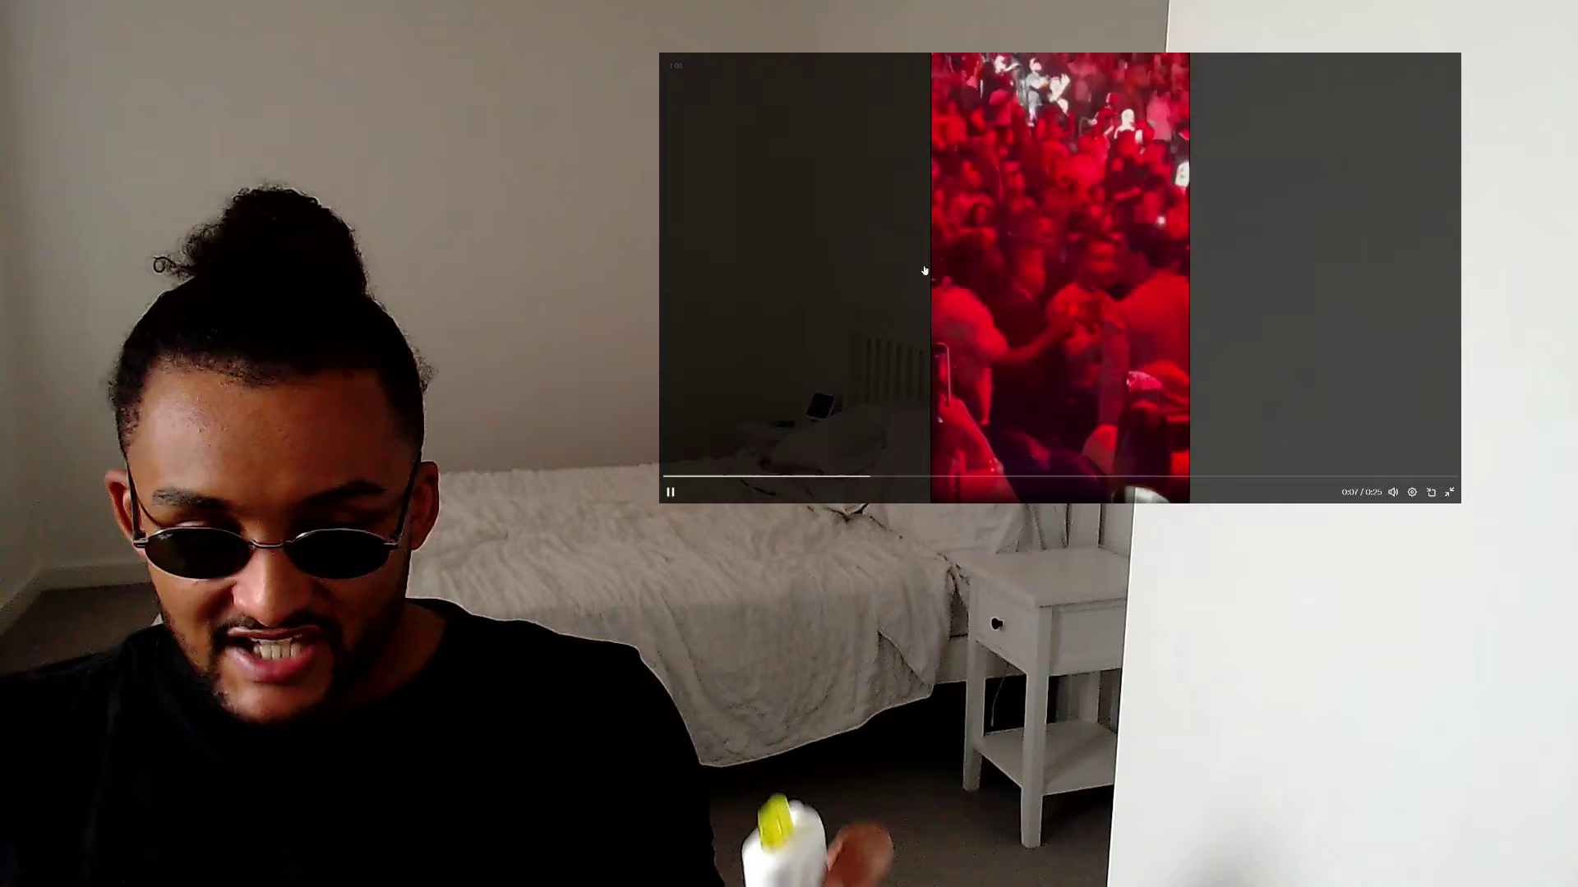
pyautogui.click(1134, 298)
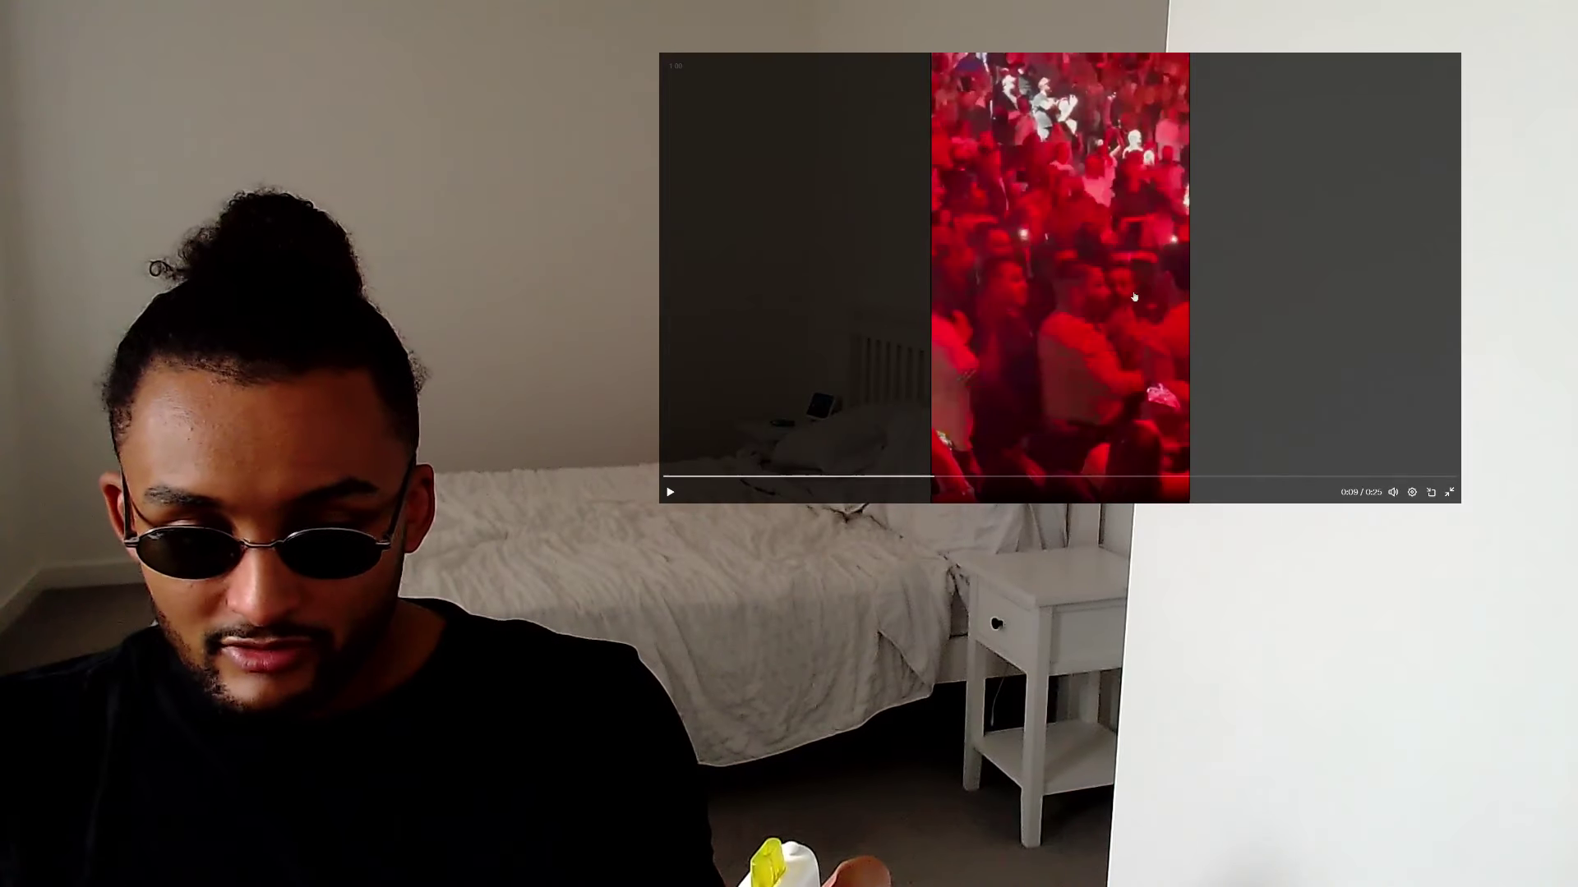
pyautogui.click(890, 476)
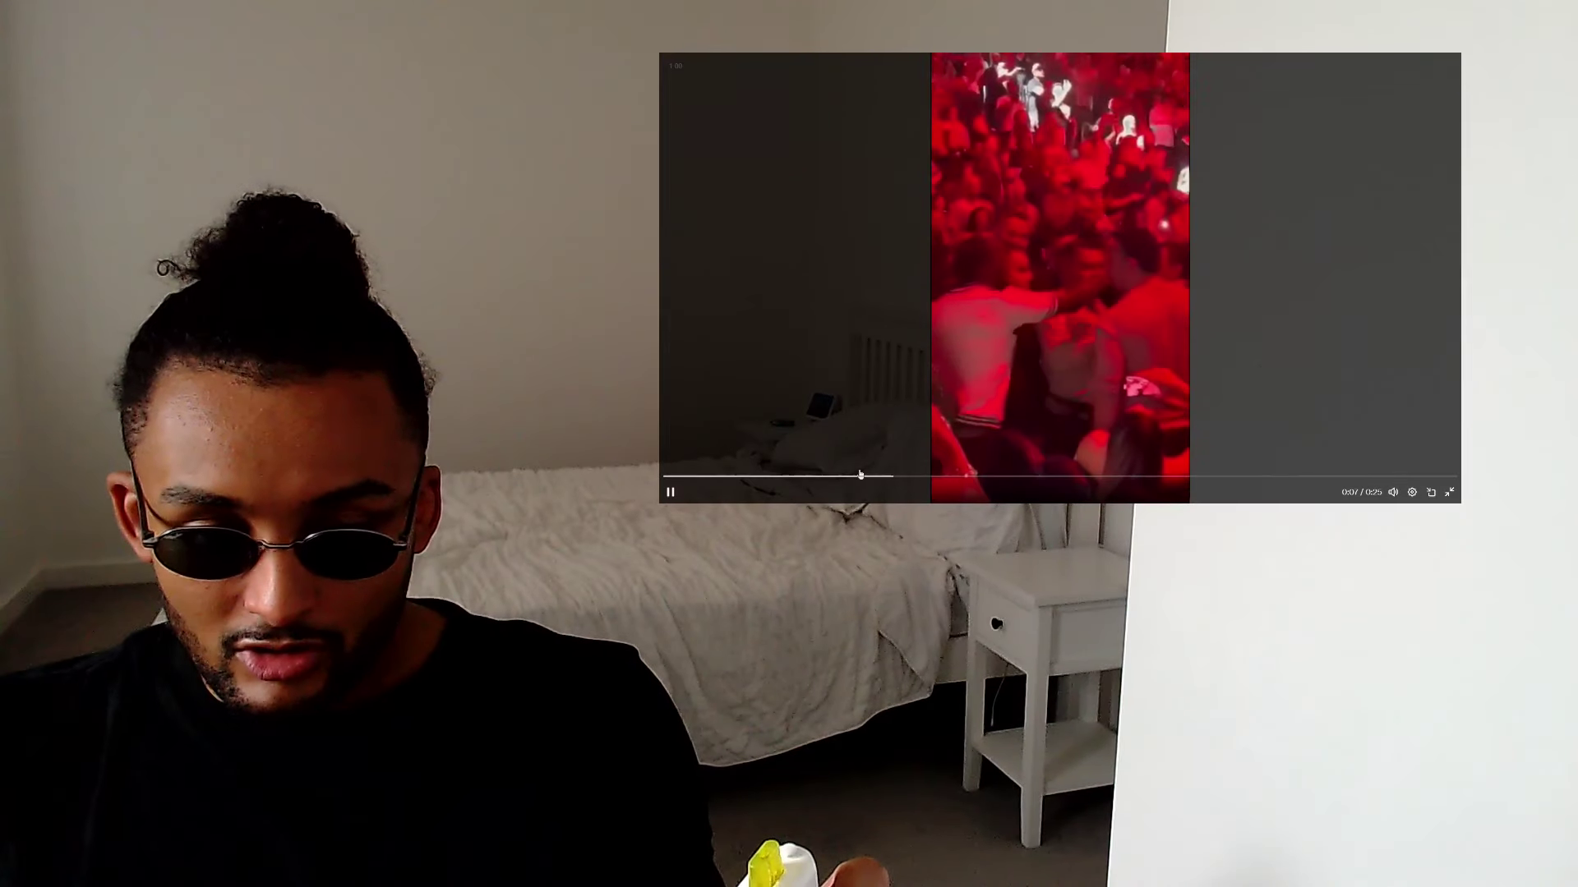
pyautogui.click(866, 477)
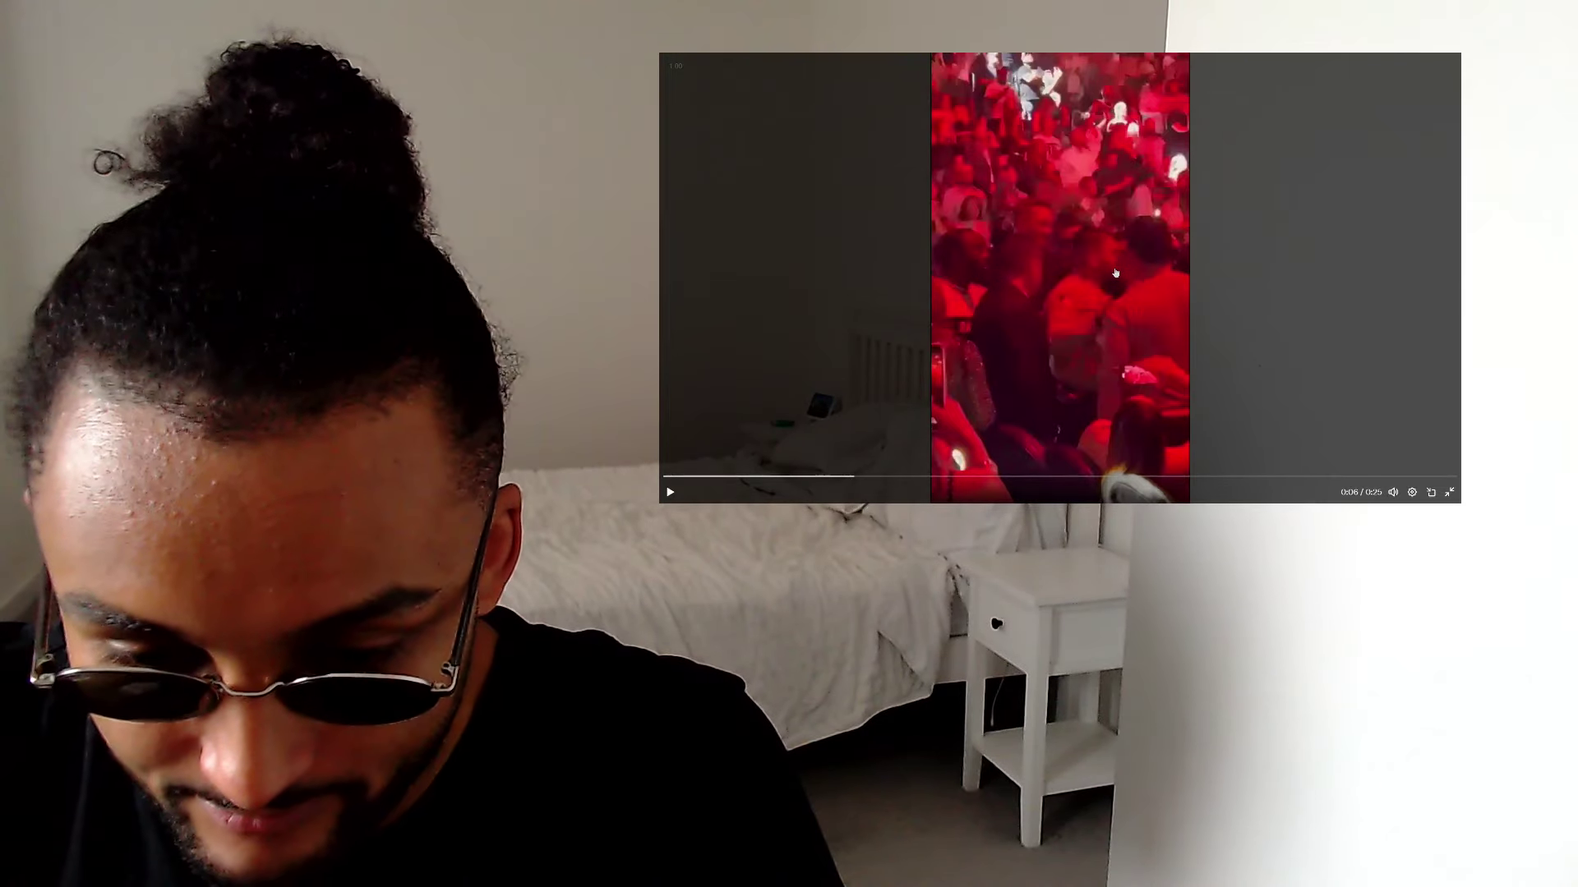
pyautogui.click(670, 491)
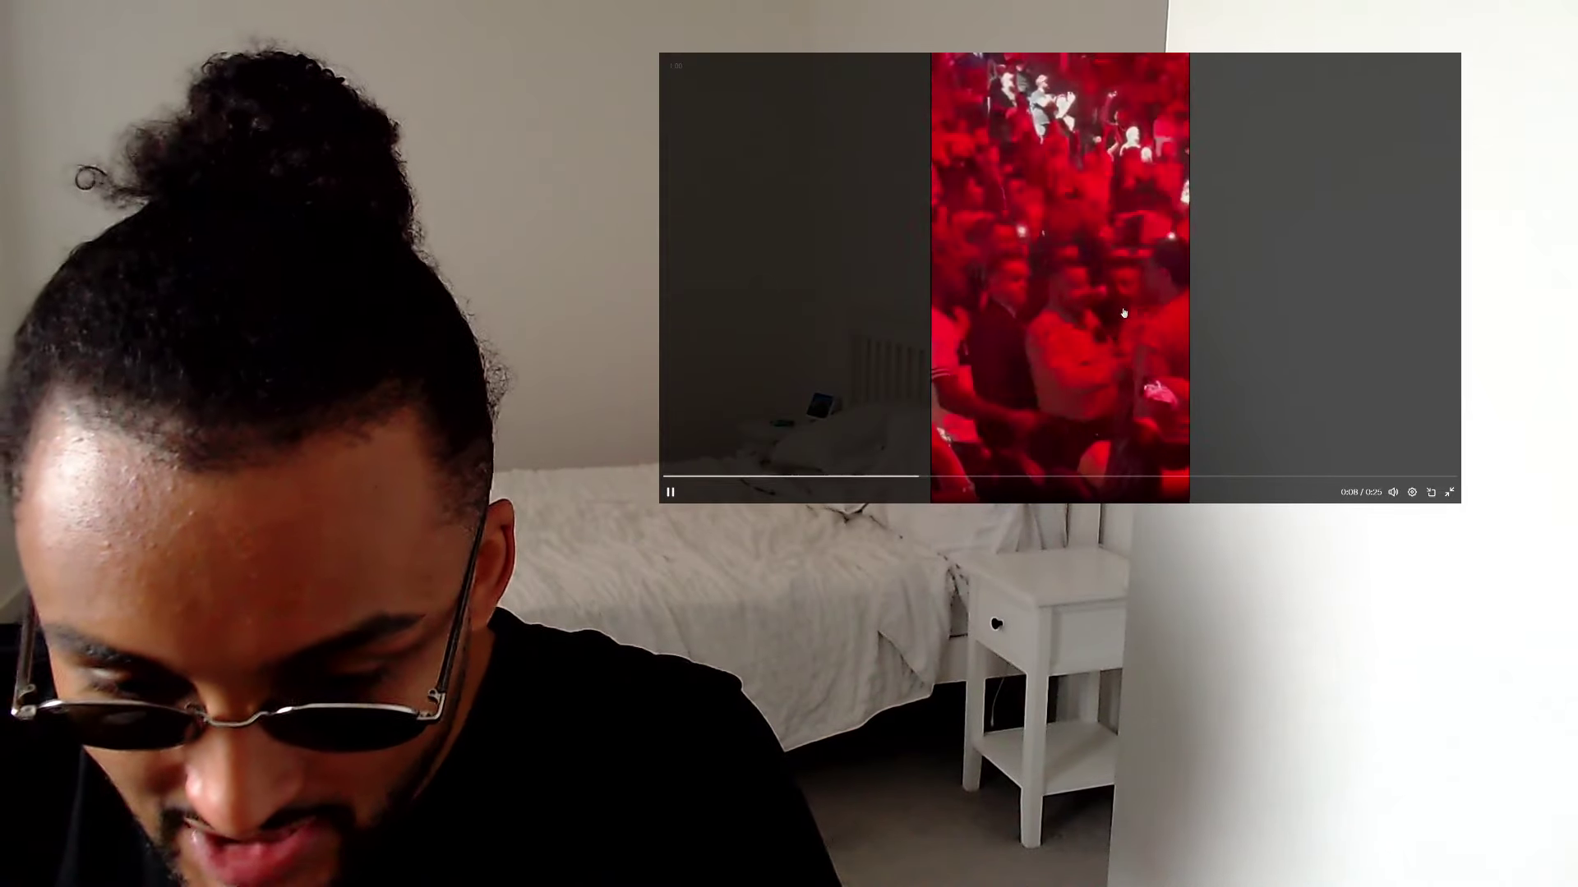
pyautogui.click(1120, 317)
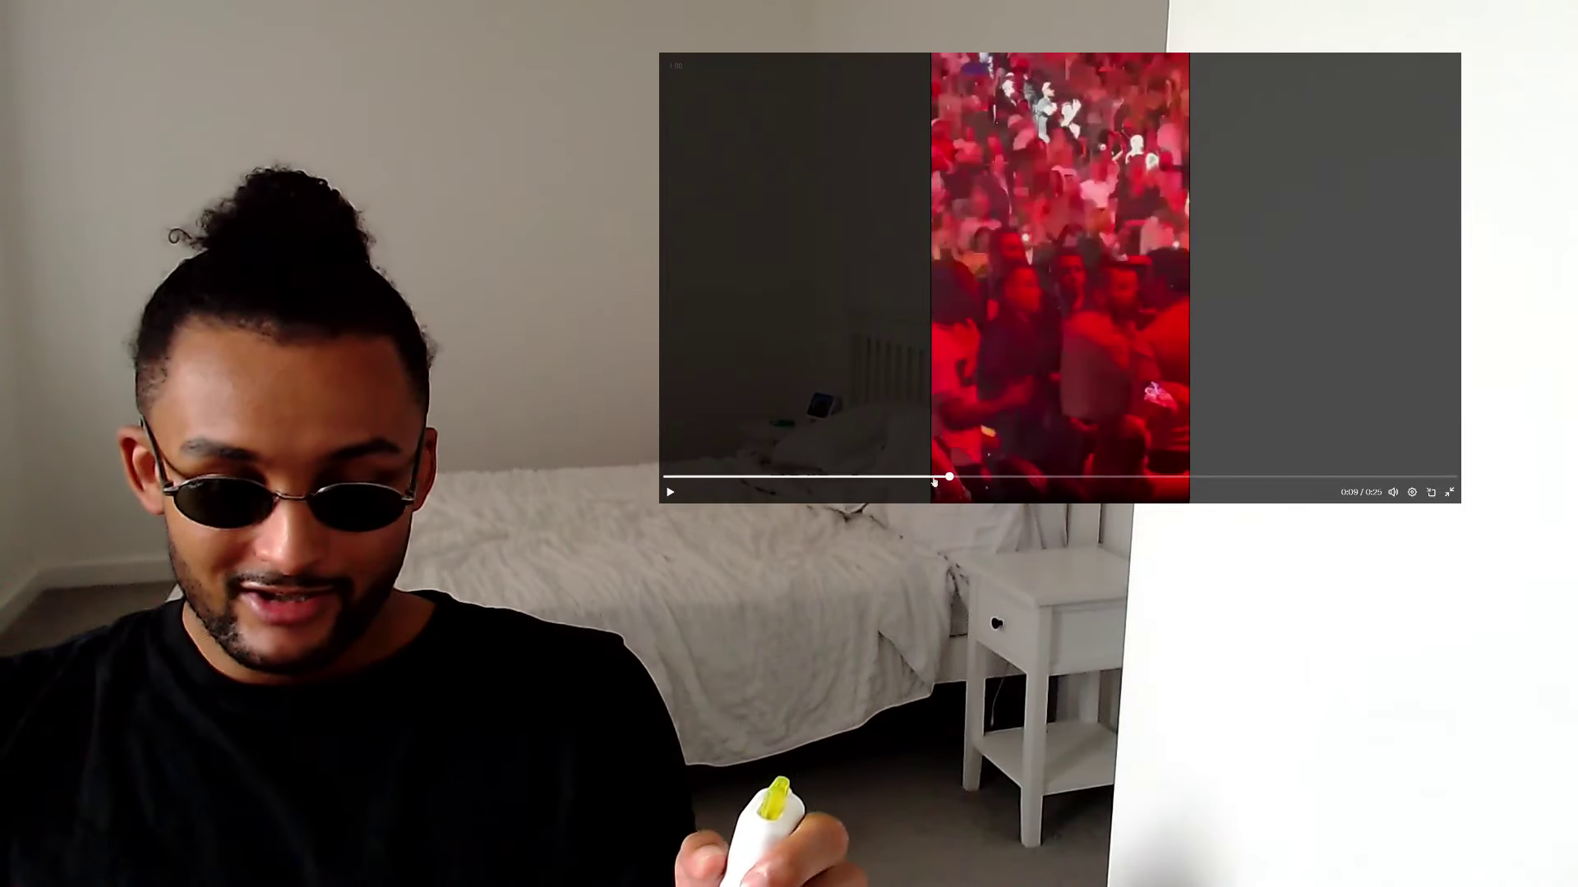
pyautogui.moveTo(949, 479); pyautogui.dragTo(902, 481)
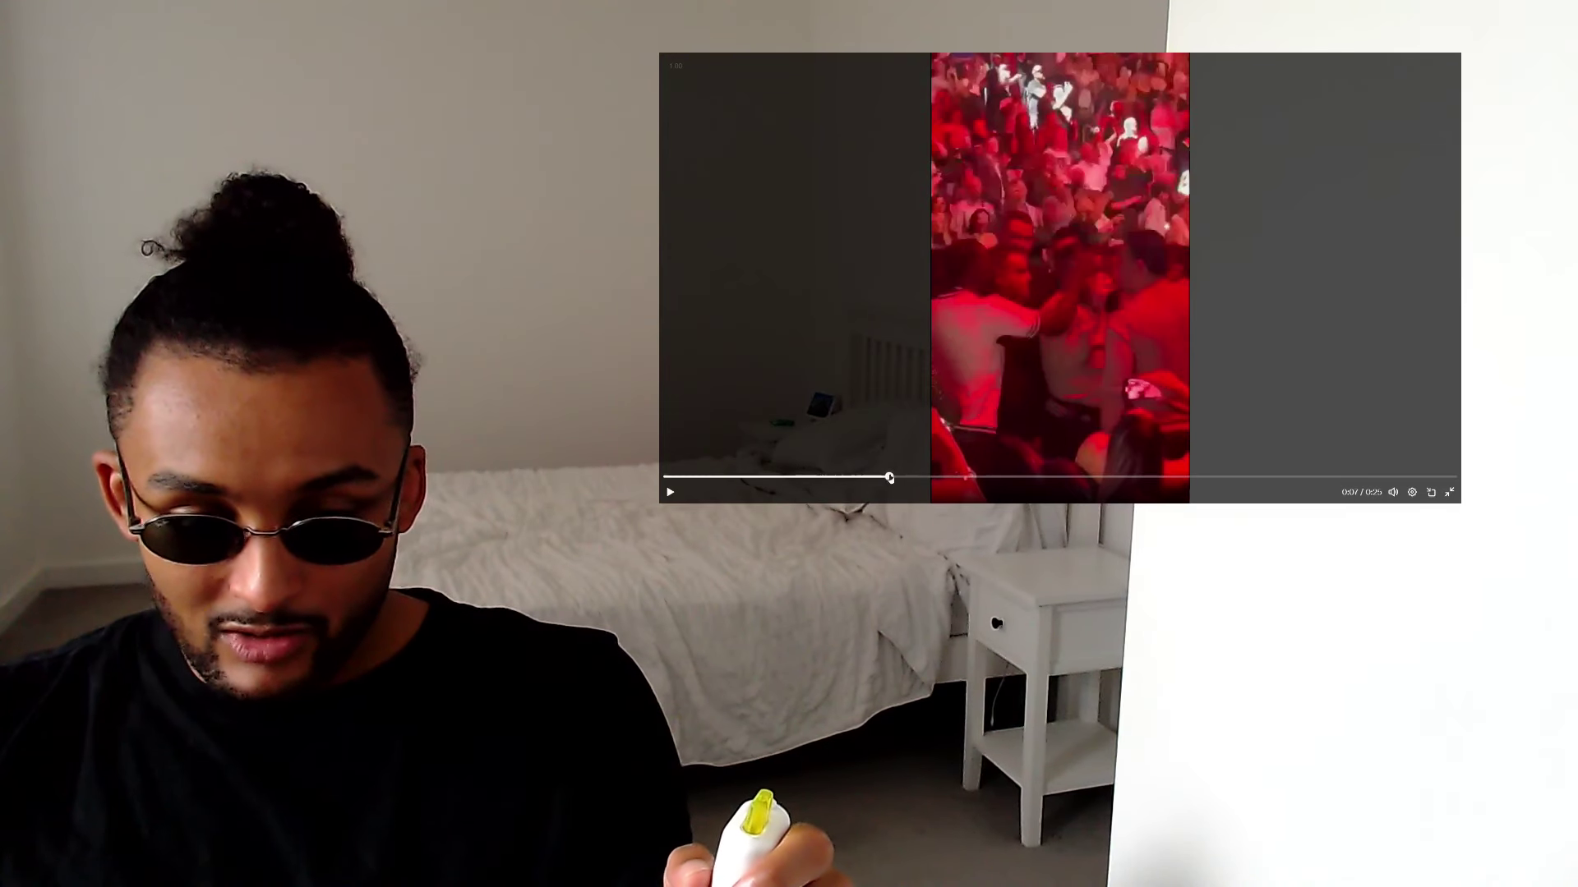
pyautogui.moveTo(890, 479); pyautogui.dragTo(876, 476)
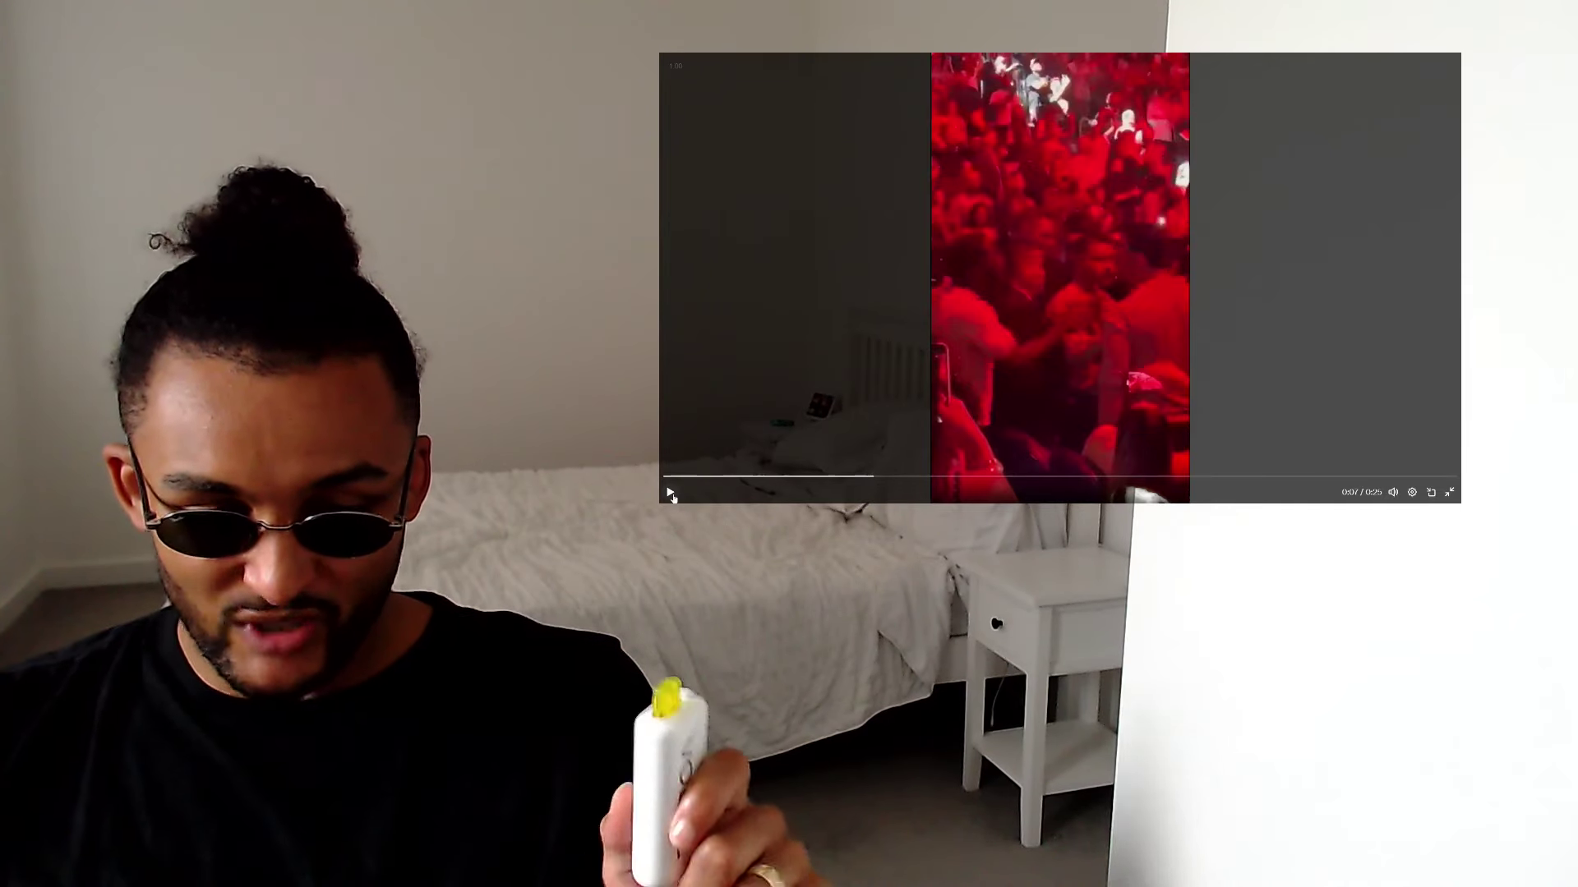
pyautogui.click(672, 495)
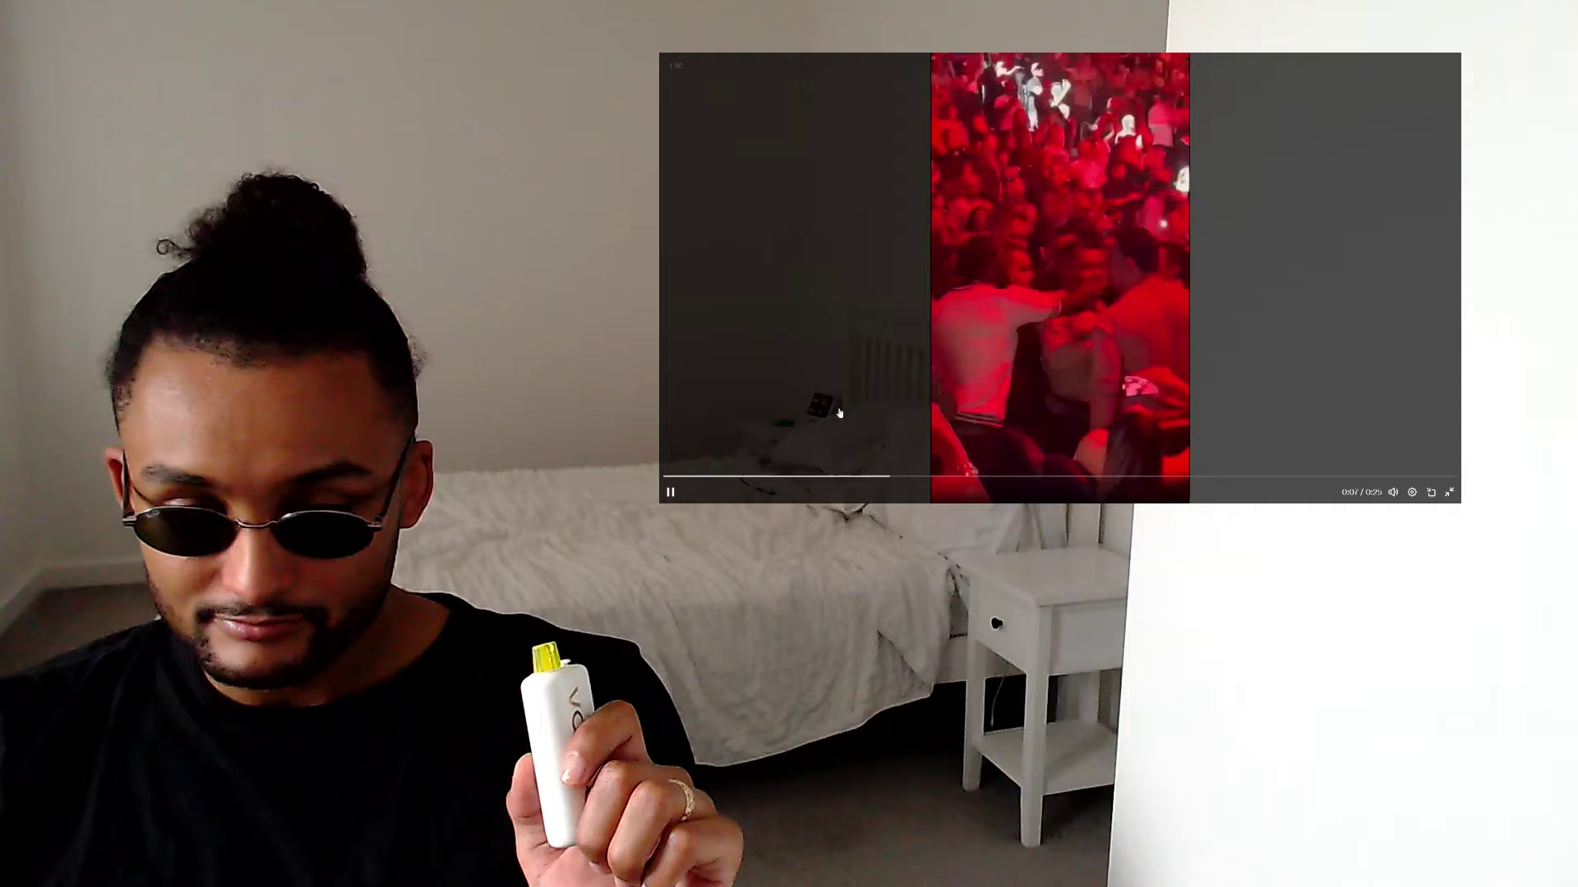
pyautogui.click(873, 480)
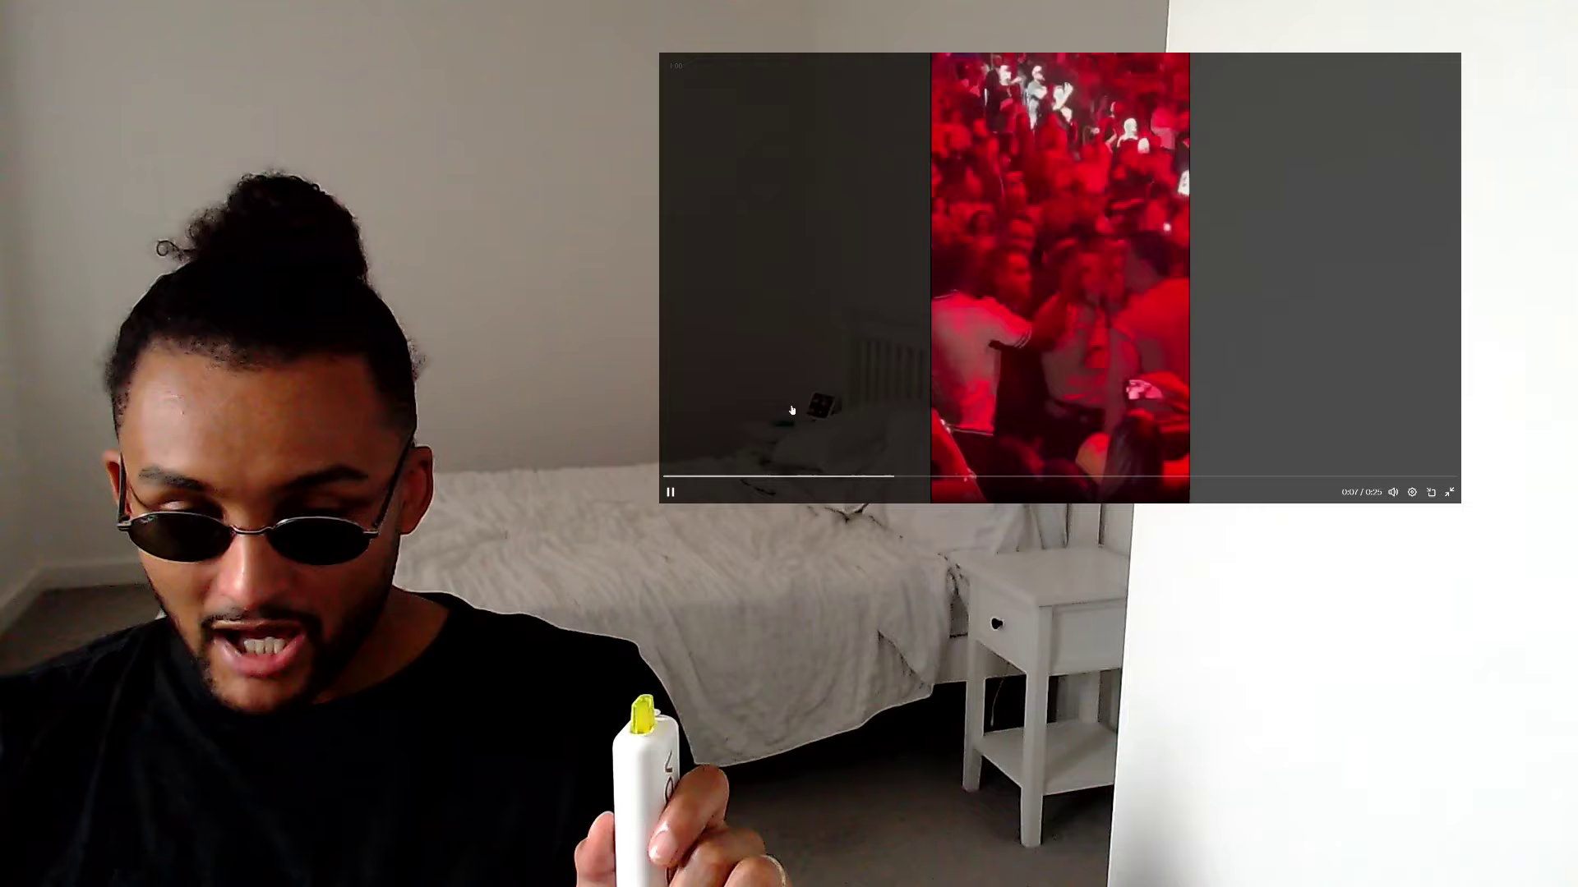
pyautogui.click(867, 470)
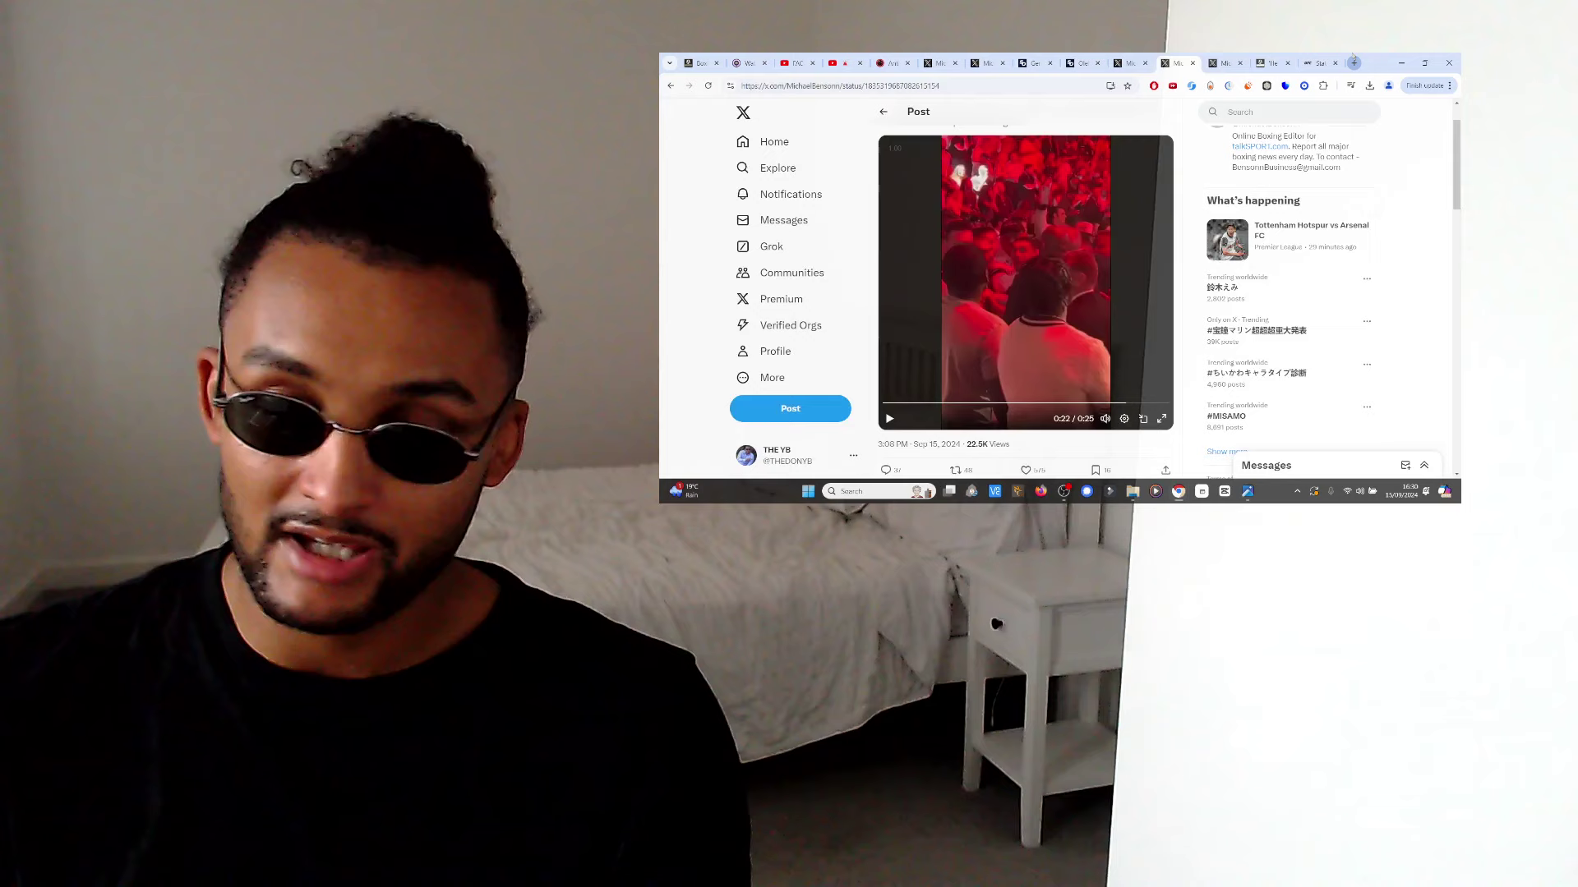
# Search Google for 'teofimo lopez height' in a new tab, showing 1.73 m.
pyautogui.click(1353, 63)
pyautogui.write('teofimo lope')
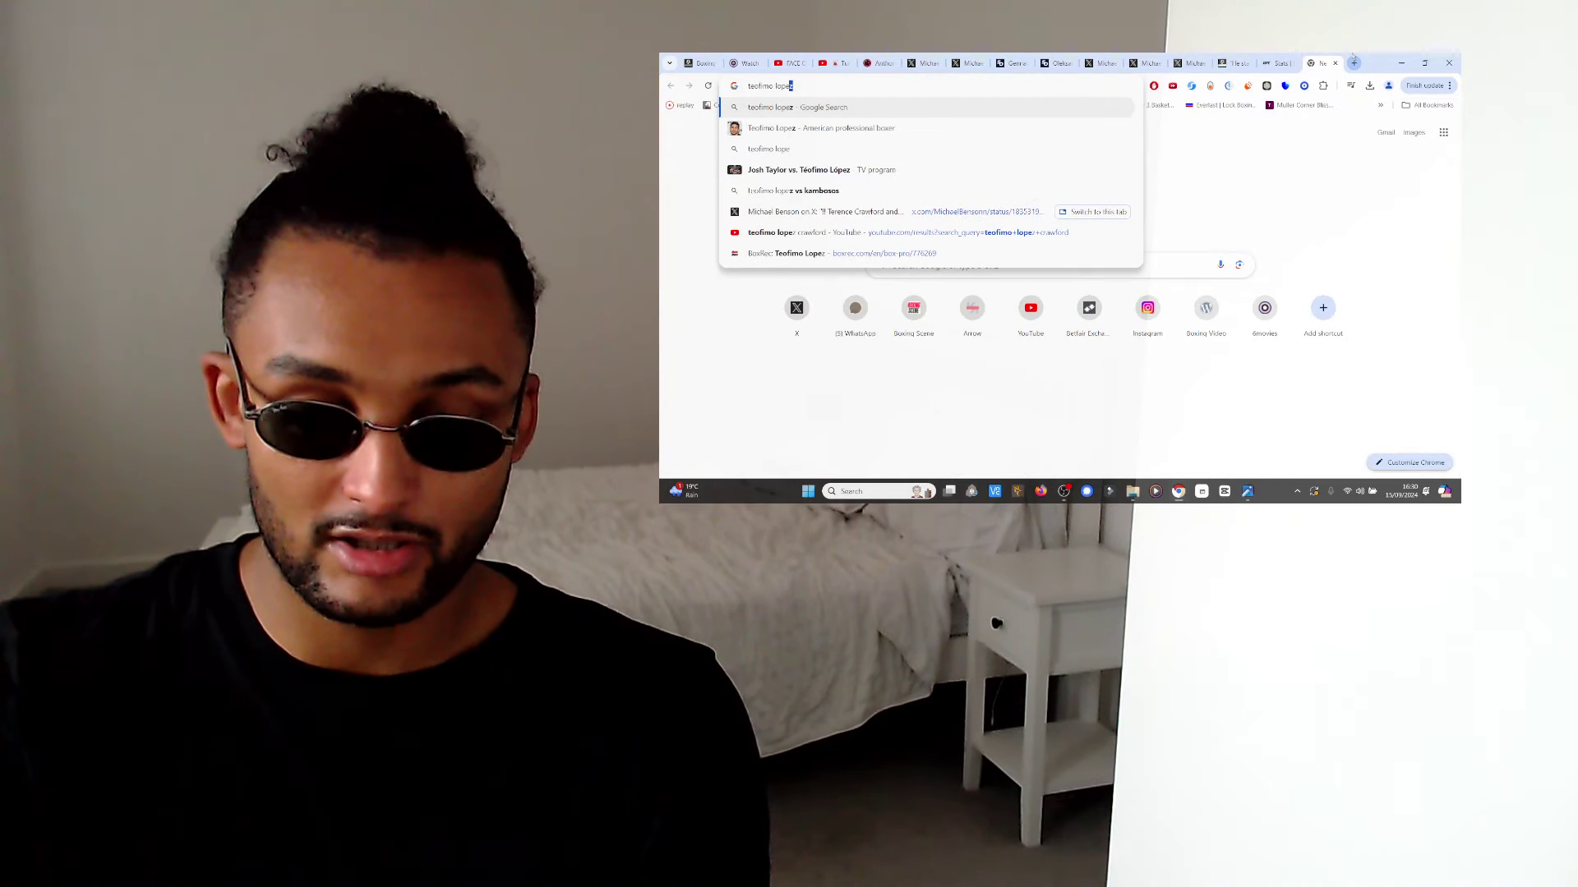
pyautogui.write('z ')
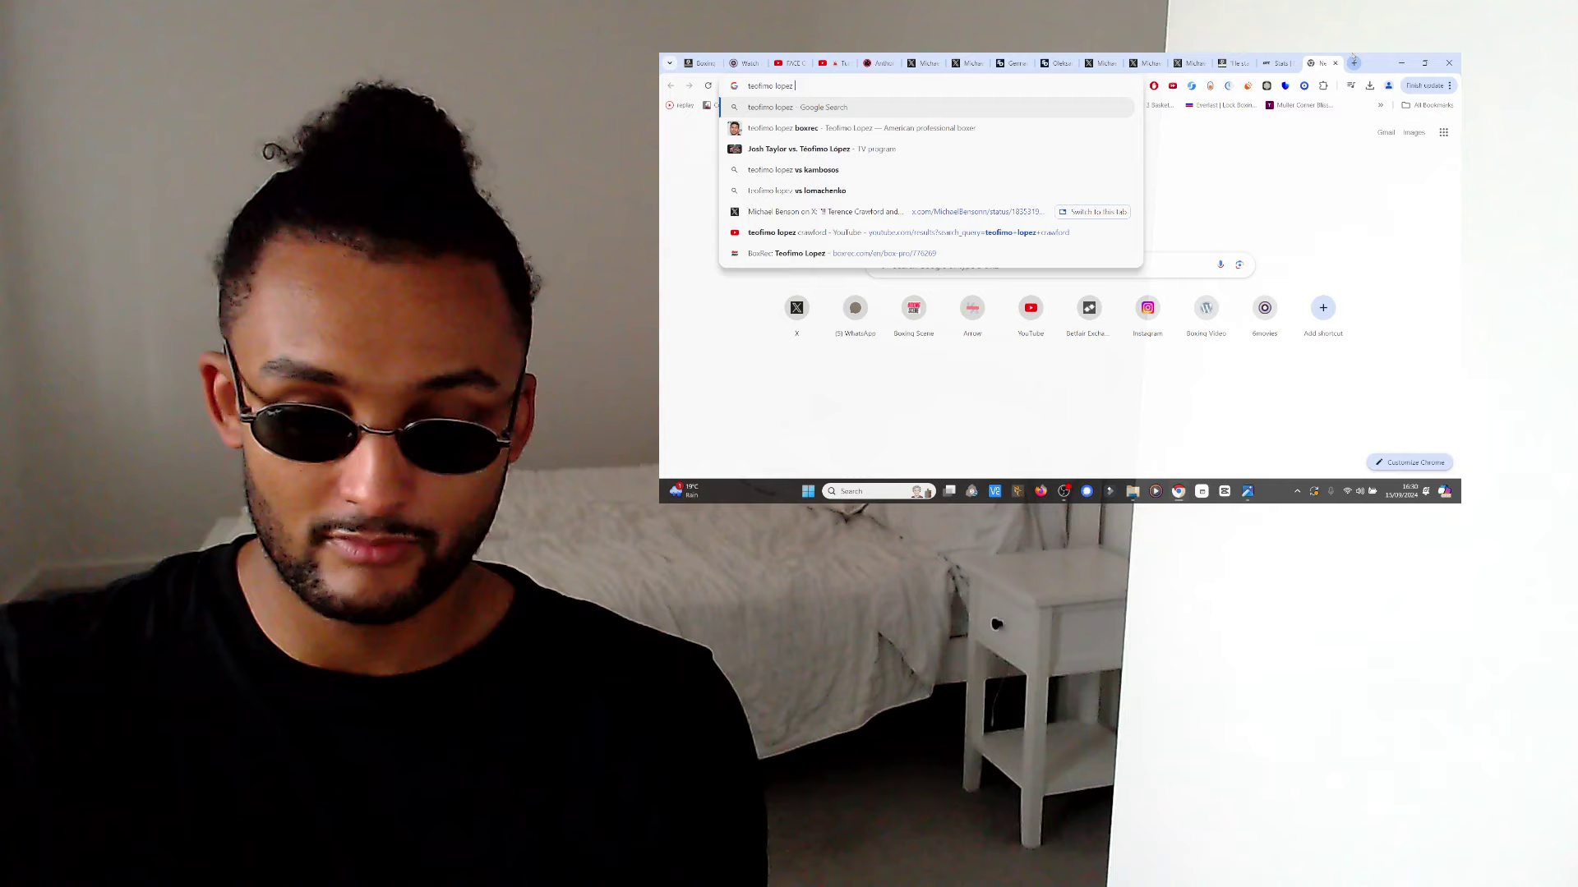
pyautogui.write('ight')
pyautogui.press('Return')
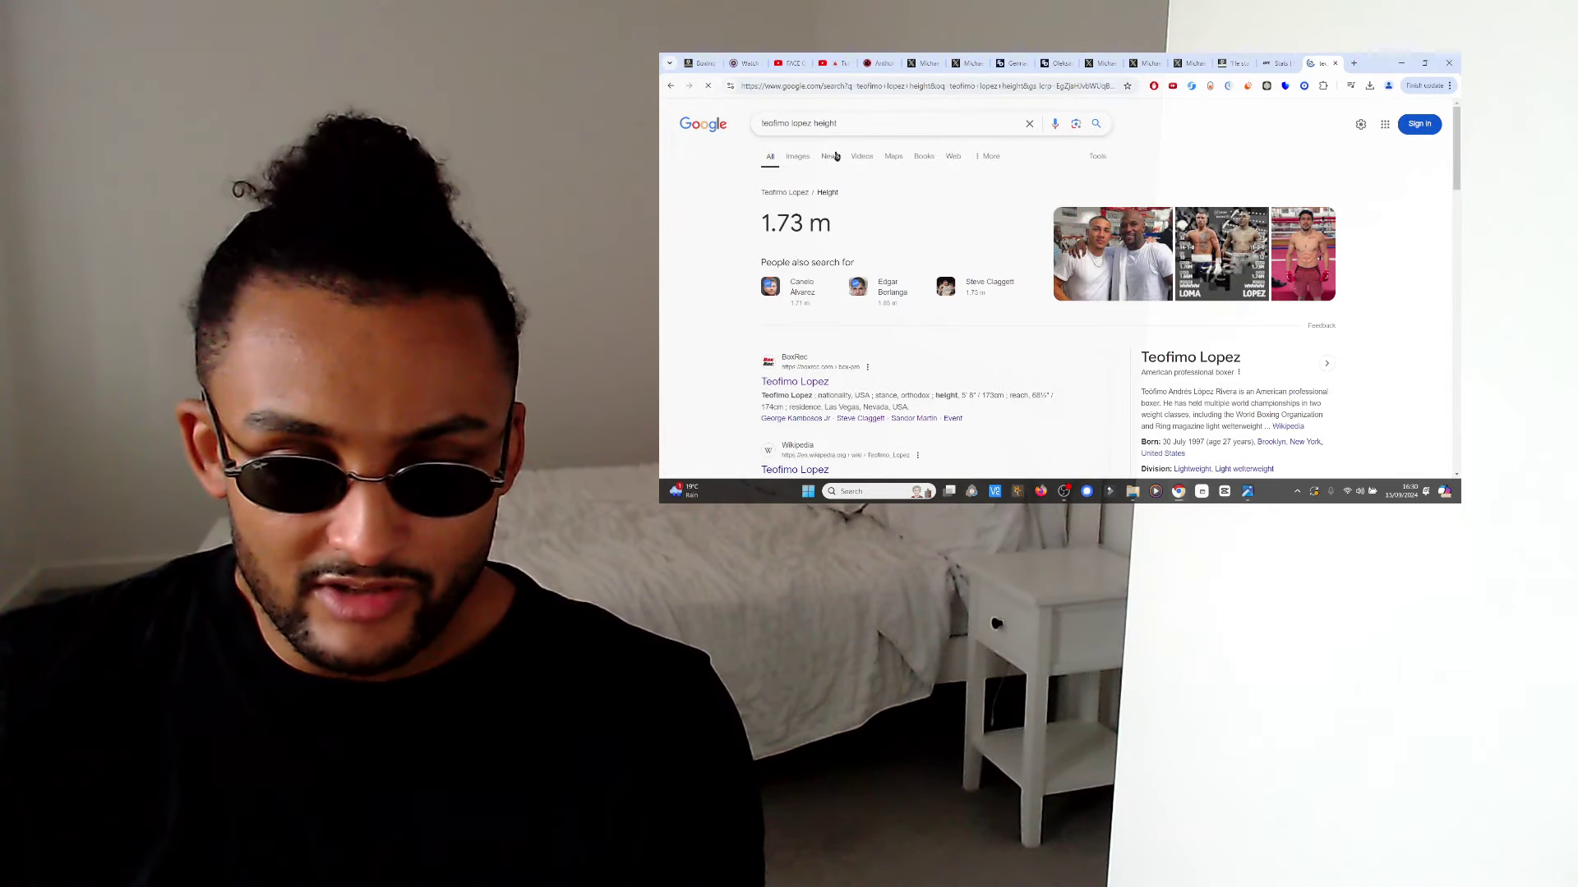
pyautogui.write('terence crawford ')
pyautogui.write('rd')
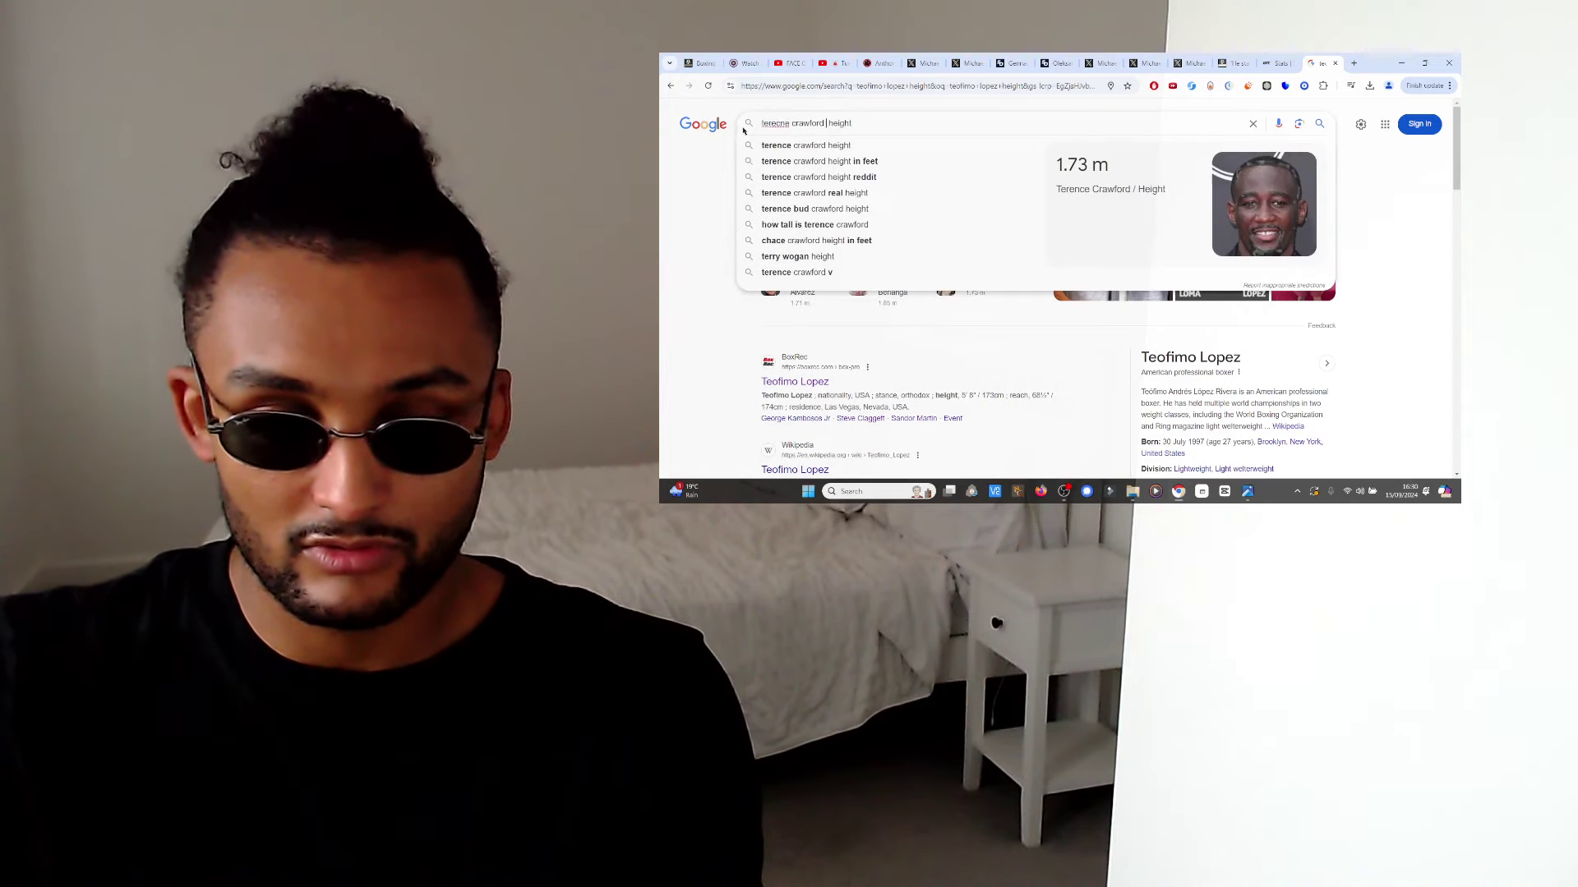
pyautogui.write('height')
# Search 'terence crawford height' (1.73 m), then select the whole query.
pyautogui.press('Return')
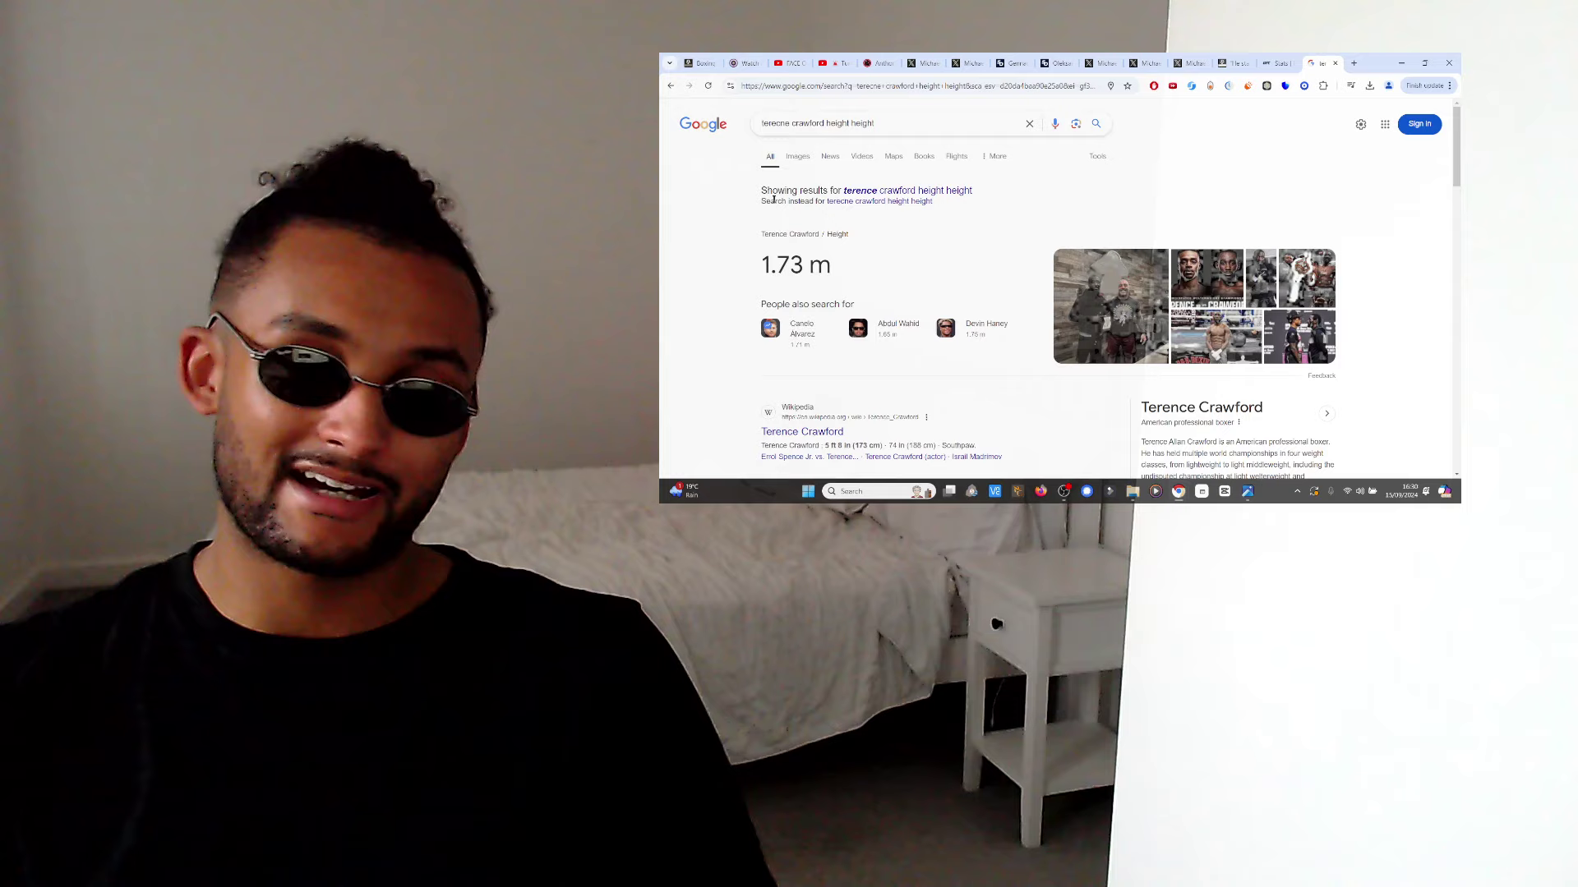
pyautogui.tripleClick(847, 122)
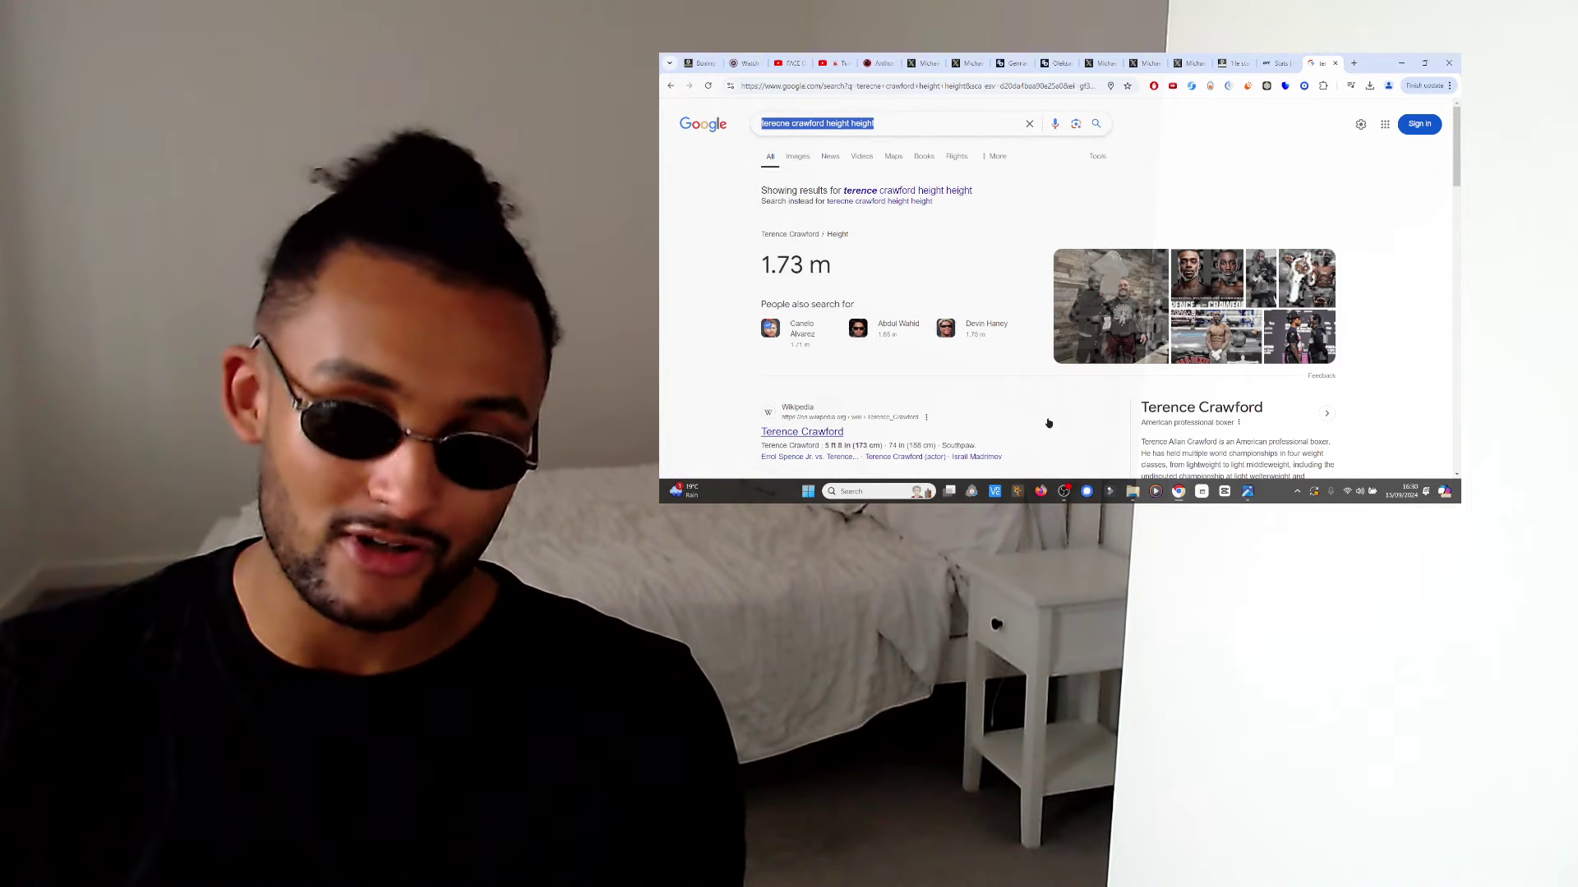
pyautogui.write('ter')
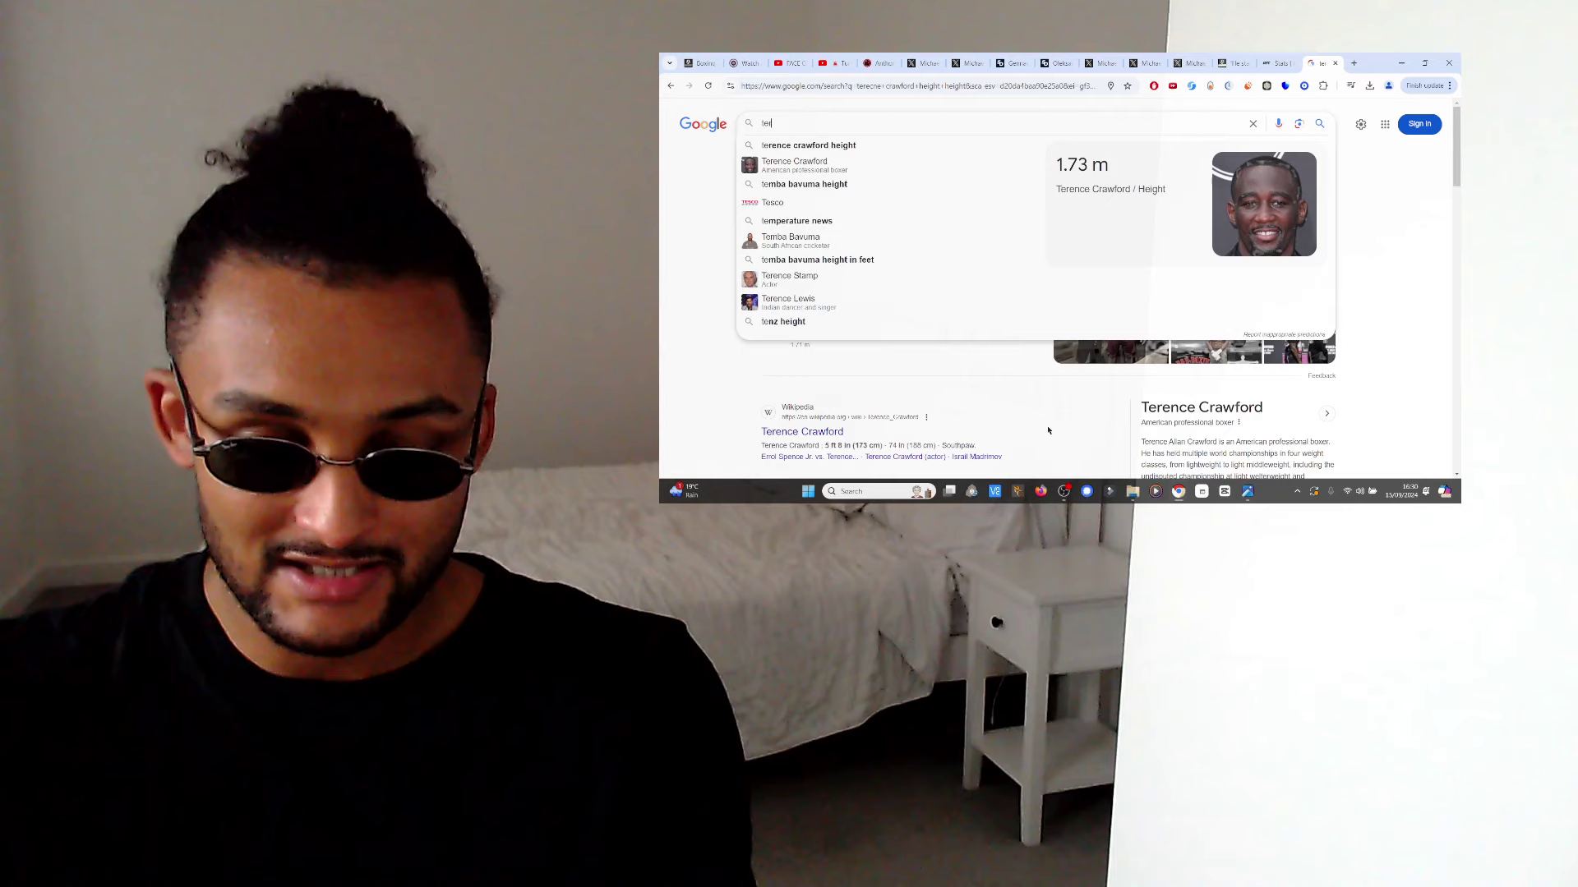
pyautogui.write('ence cro')
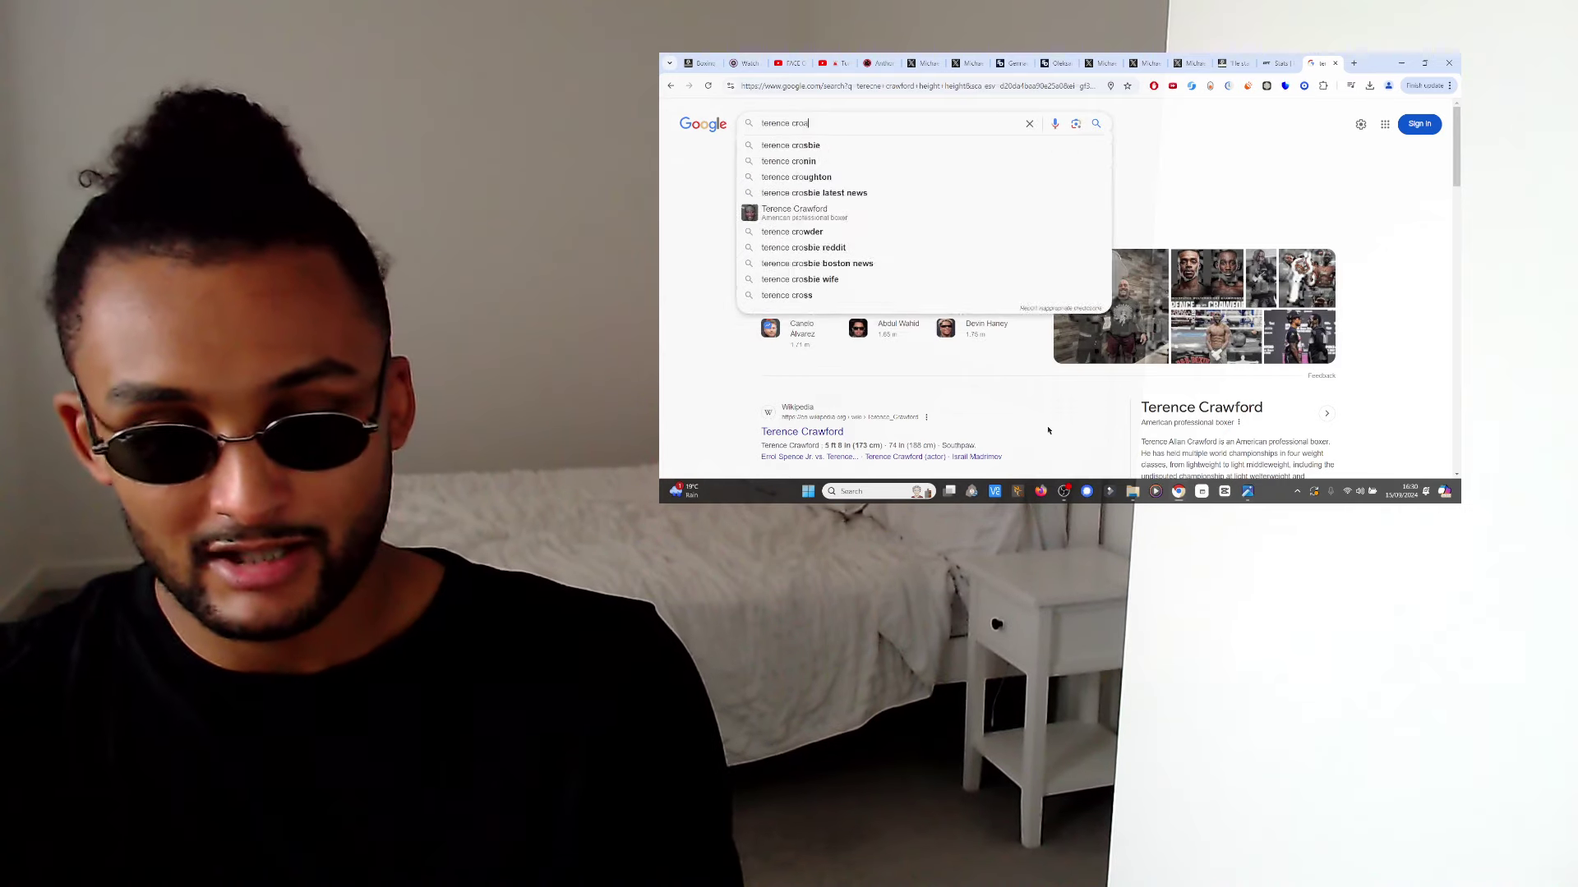
# Search Google for 'terence crawford teofimo lopez together'.
pyautogui.press('BackSpace')
pyautogui.write('awford ')
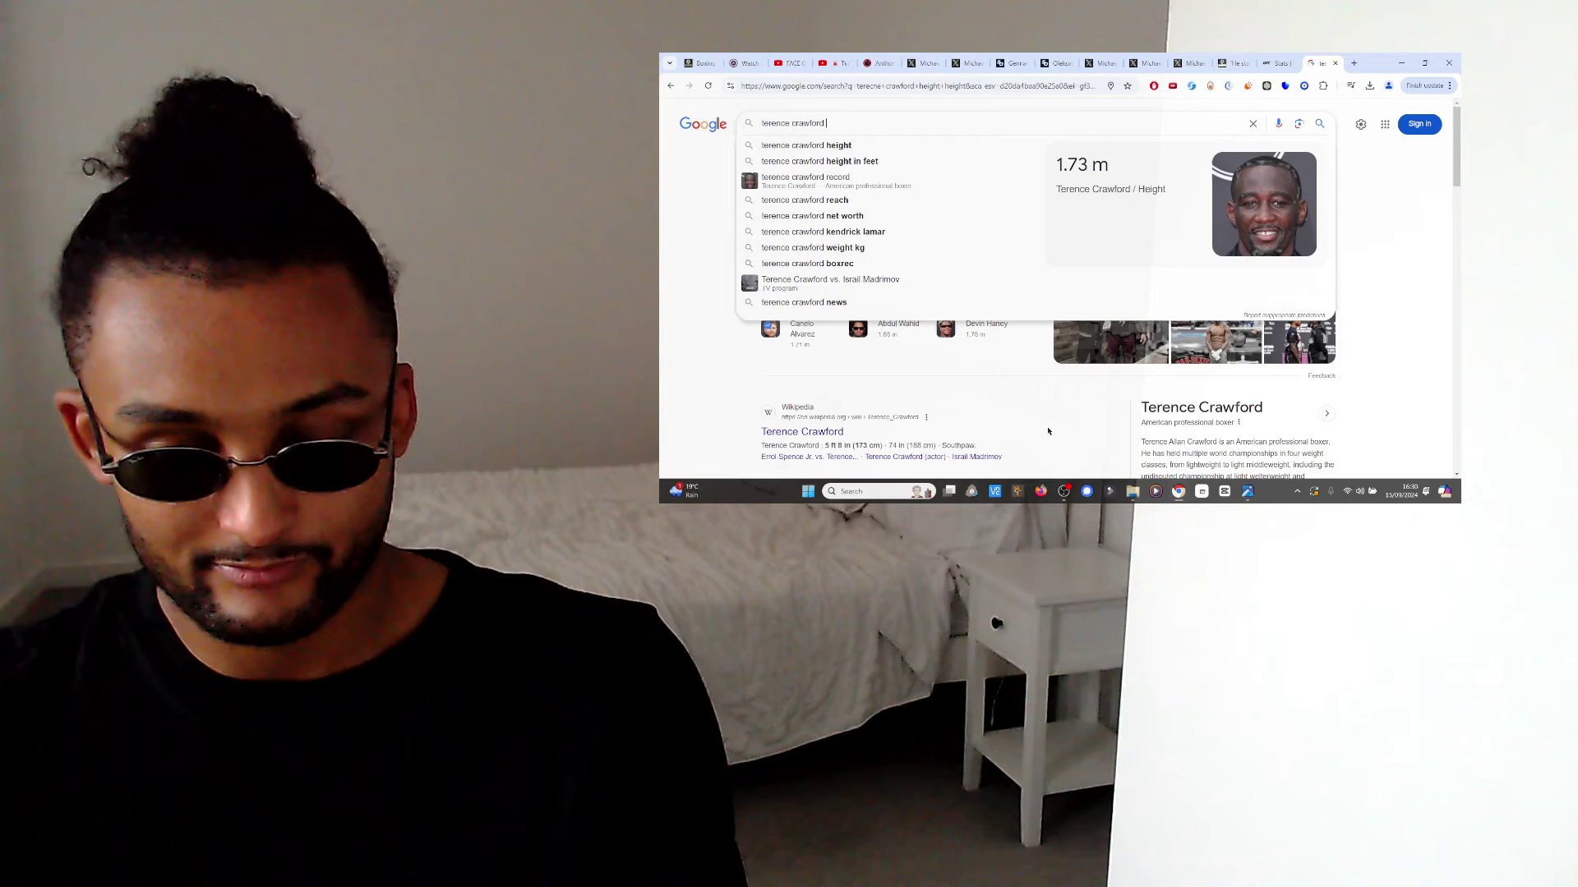
pyautogui.write('teofimo lope')
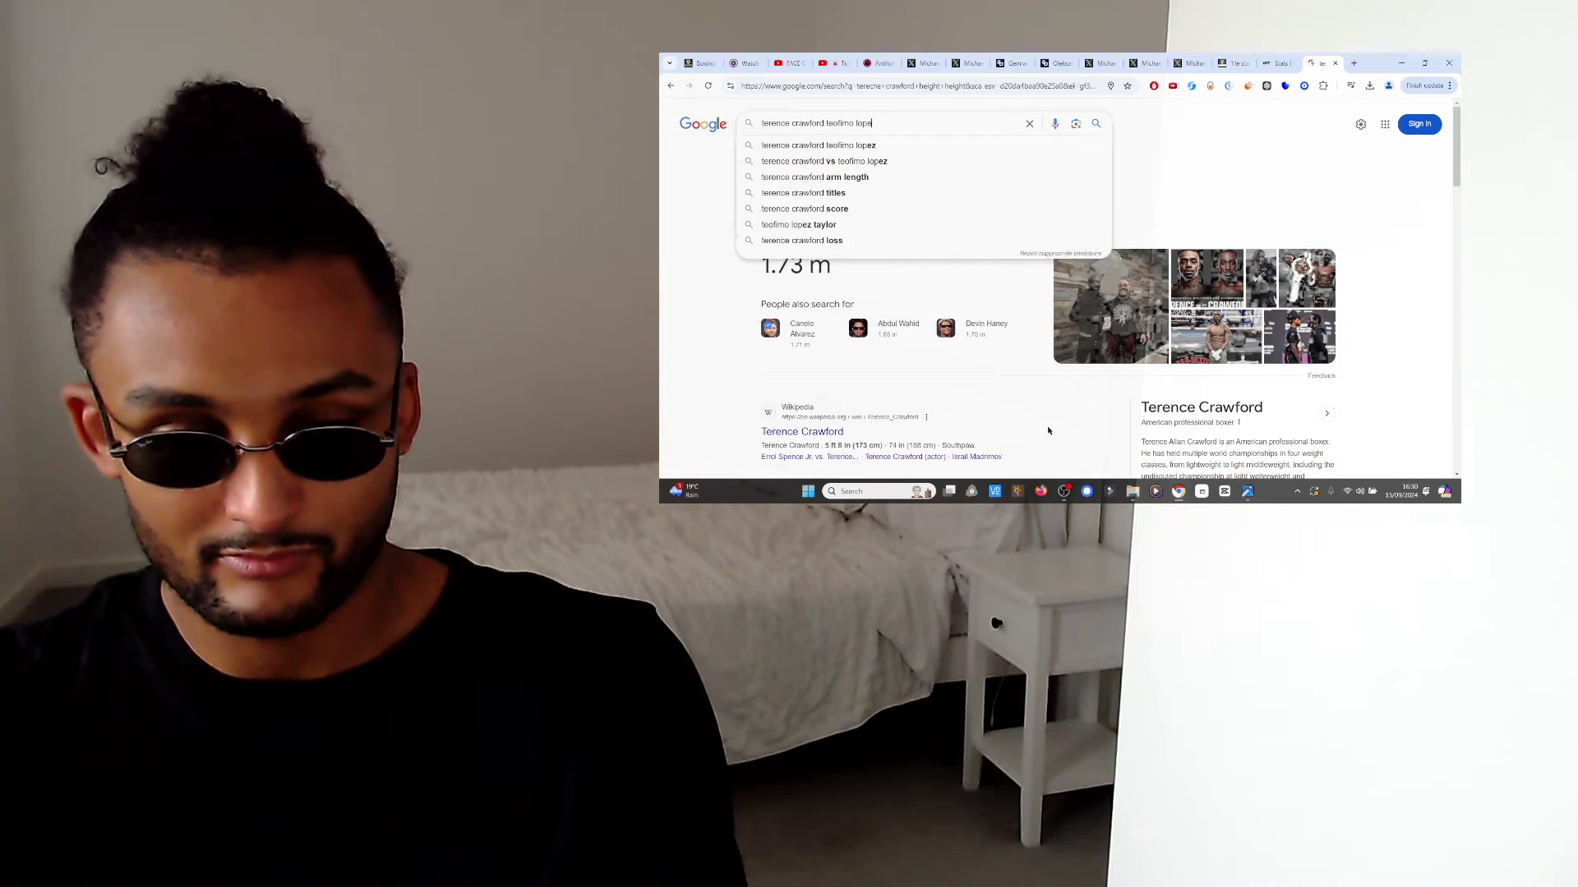
pyautogui.write('z together')
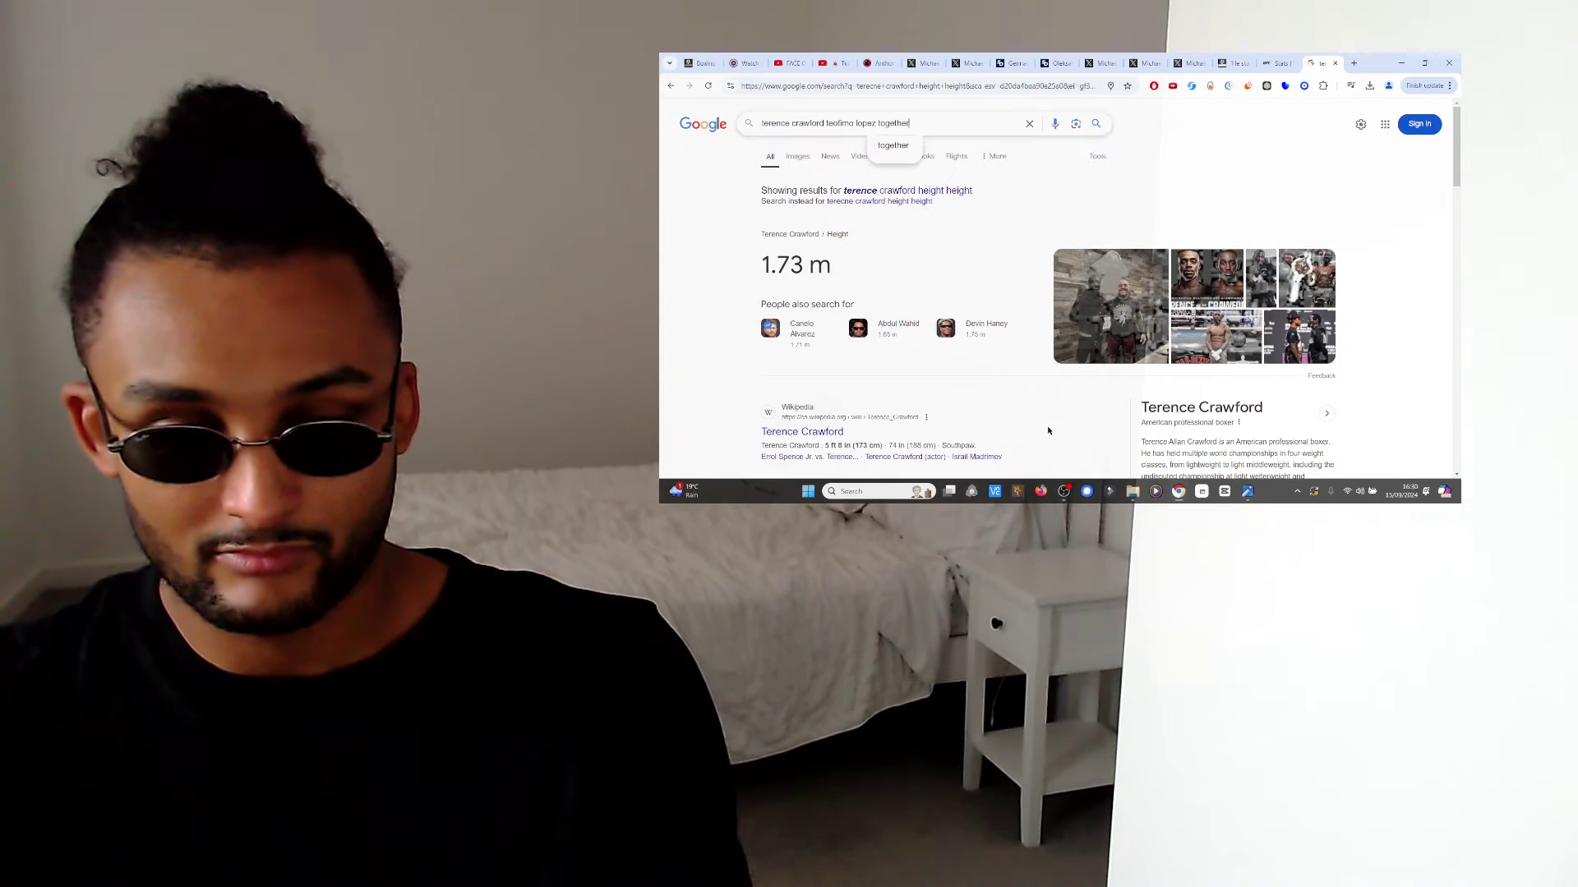
pyautogui.press('Return')
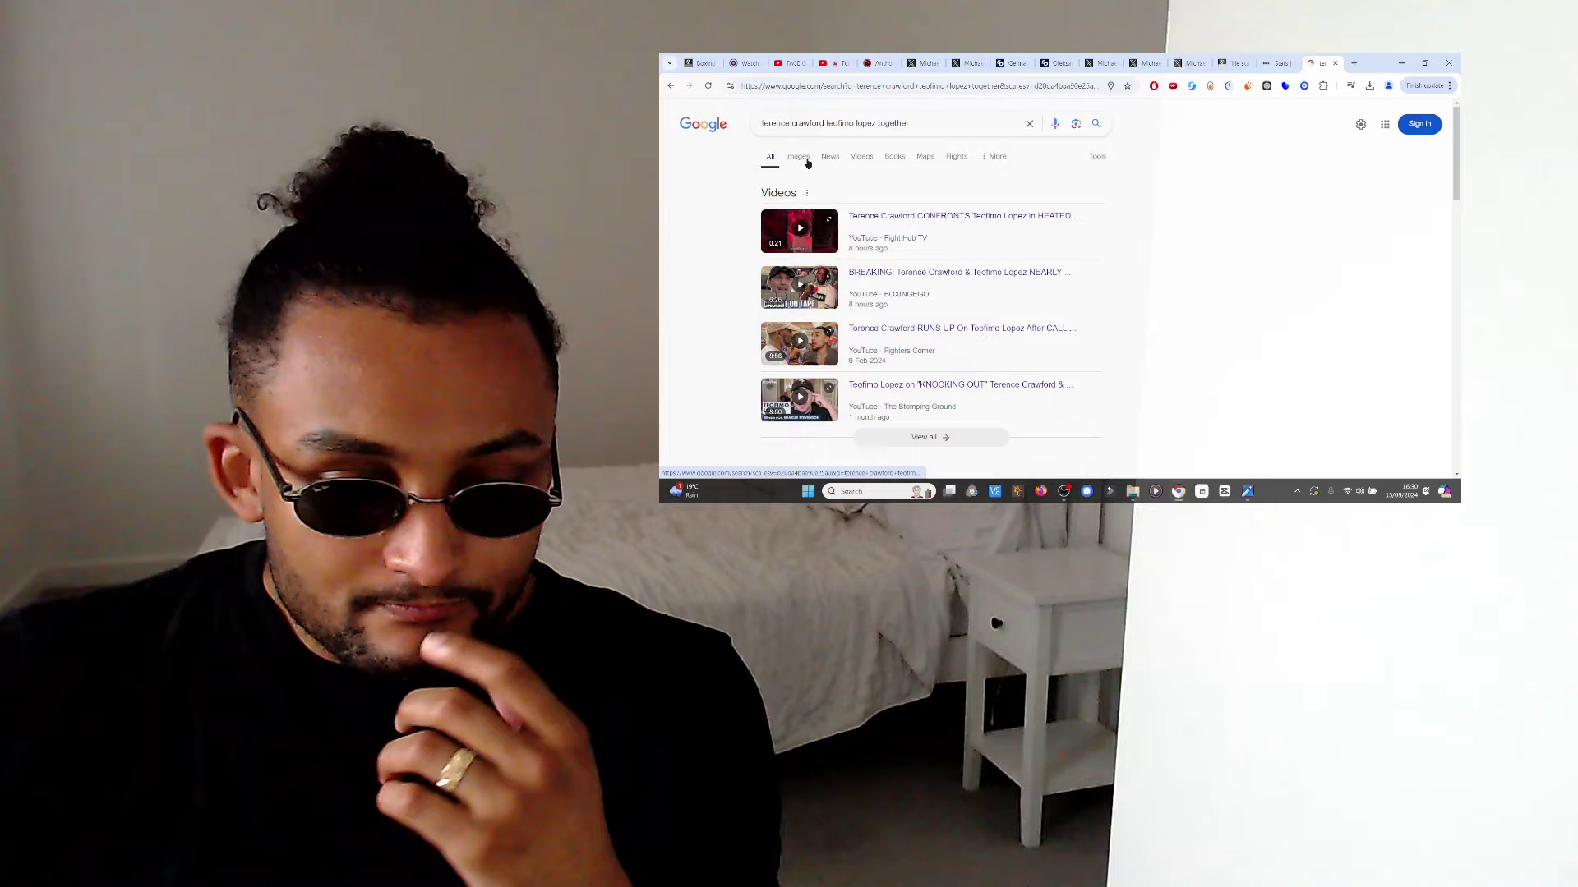
# Preview the Boxing News photo of both boxers posing, from the Images results.
pyautogui.click(798, 157)
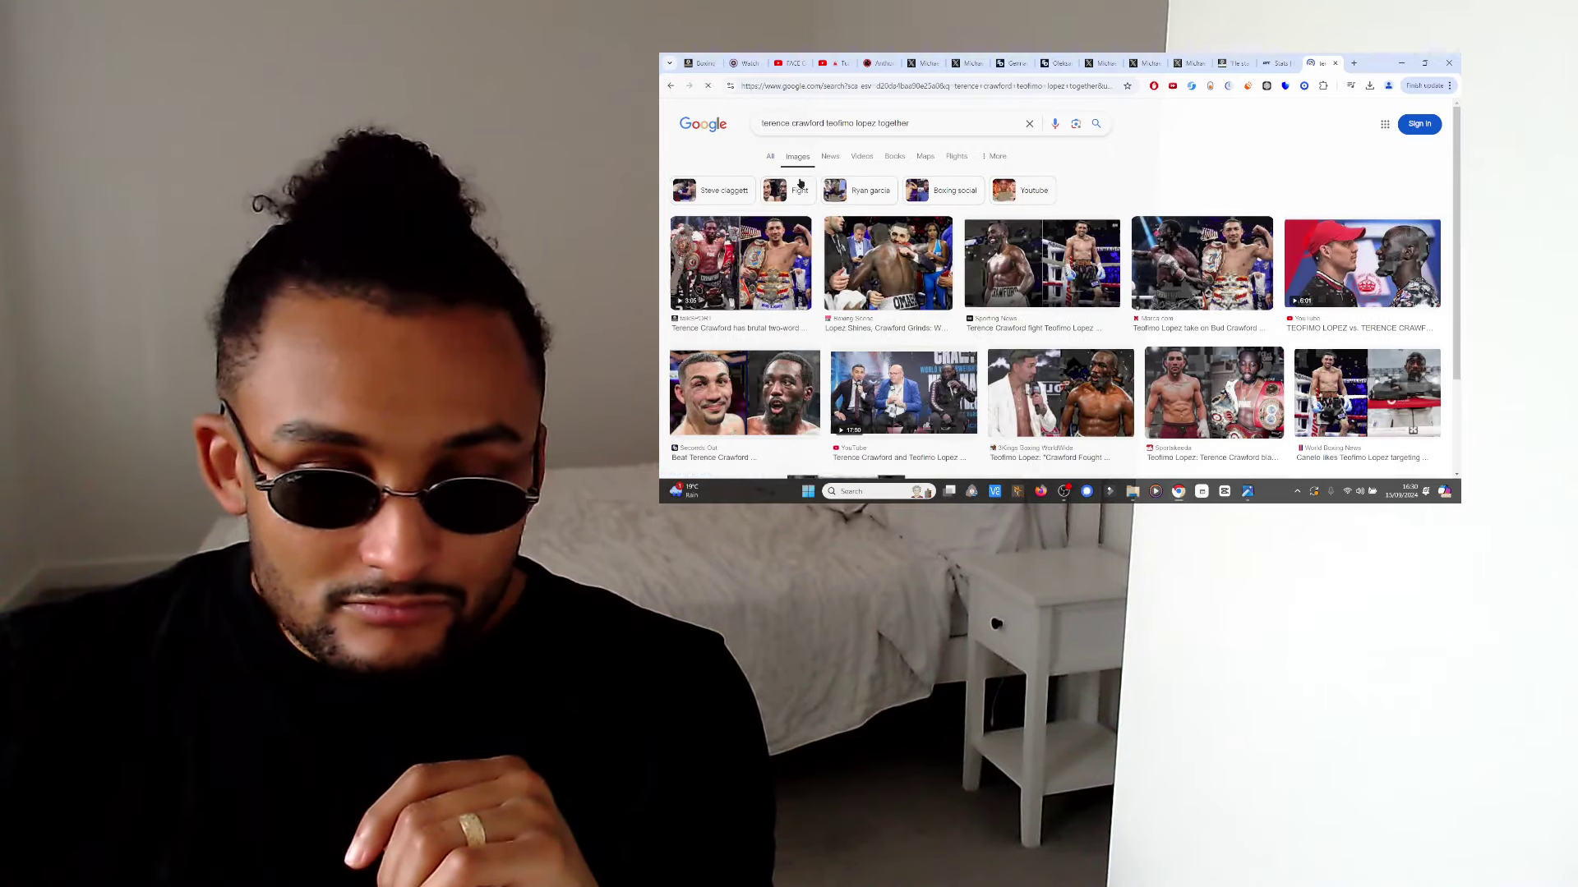
pyautogui.scroll(-3, 1110, 308)
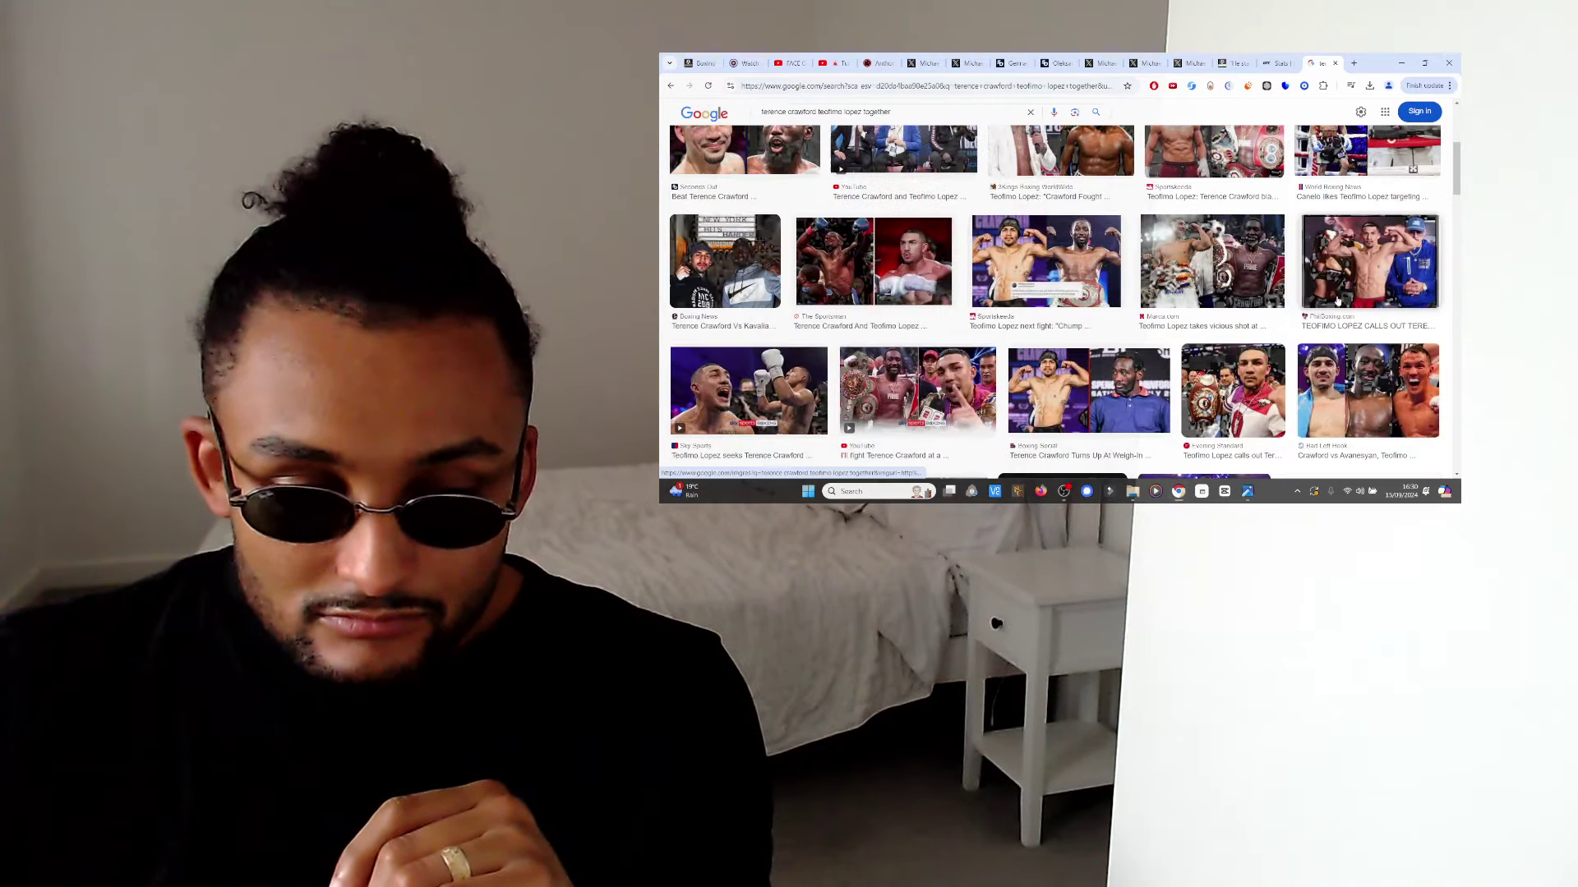
pyautogui.click(726, 260)
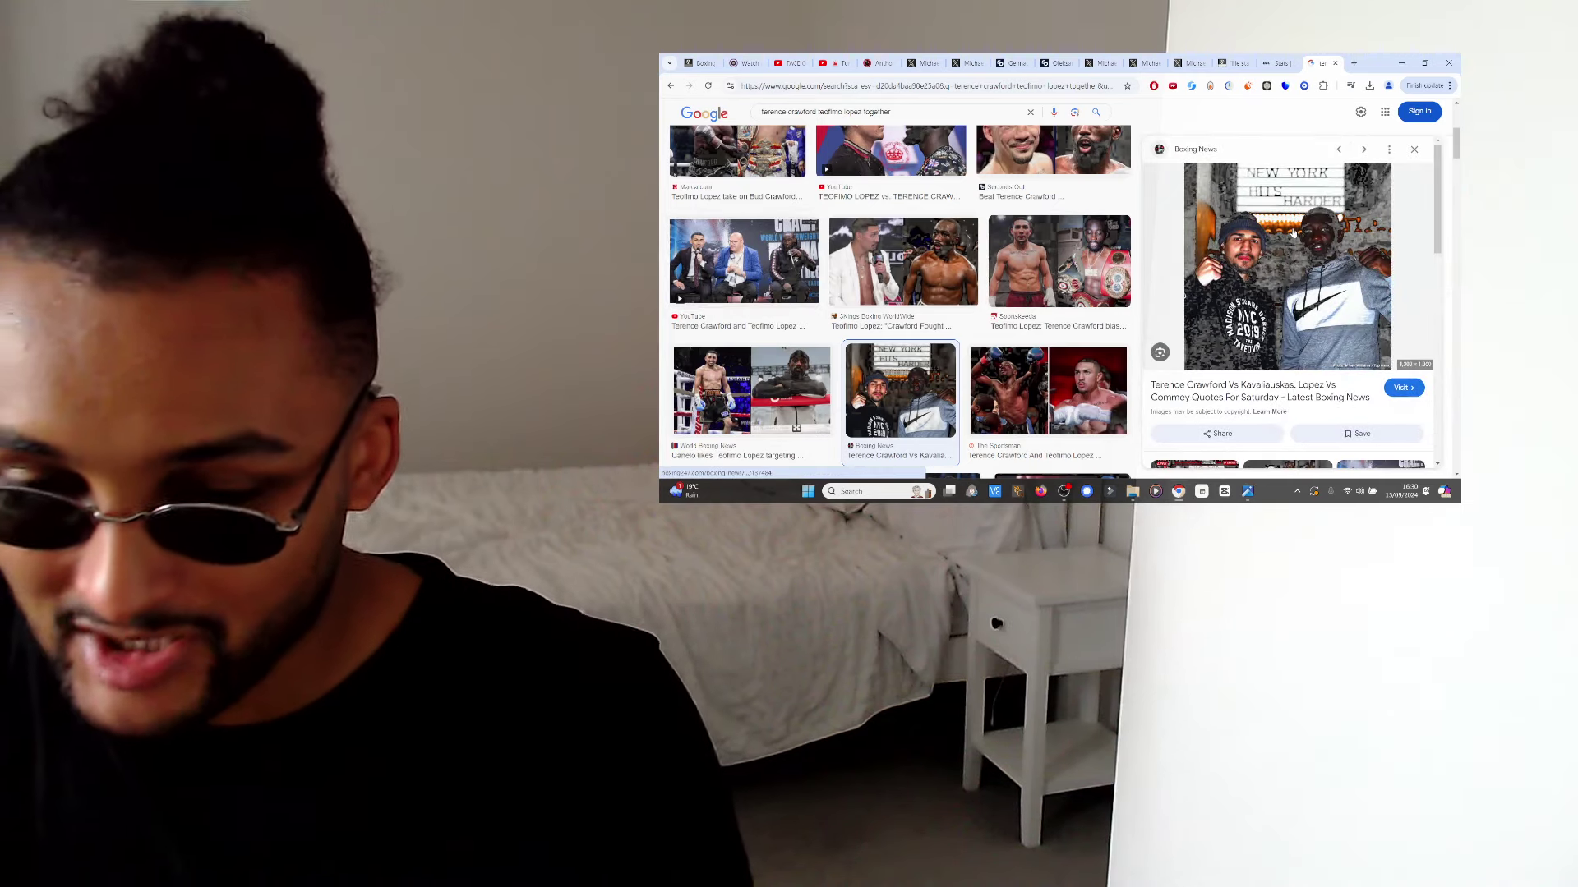
# Save the preview photo of Lopez and Crawford as a jpg and open it from Downloads.
pyautogui.rightClick(1323, 172)
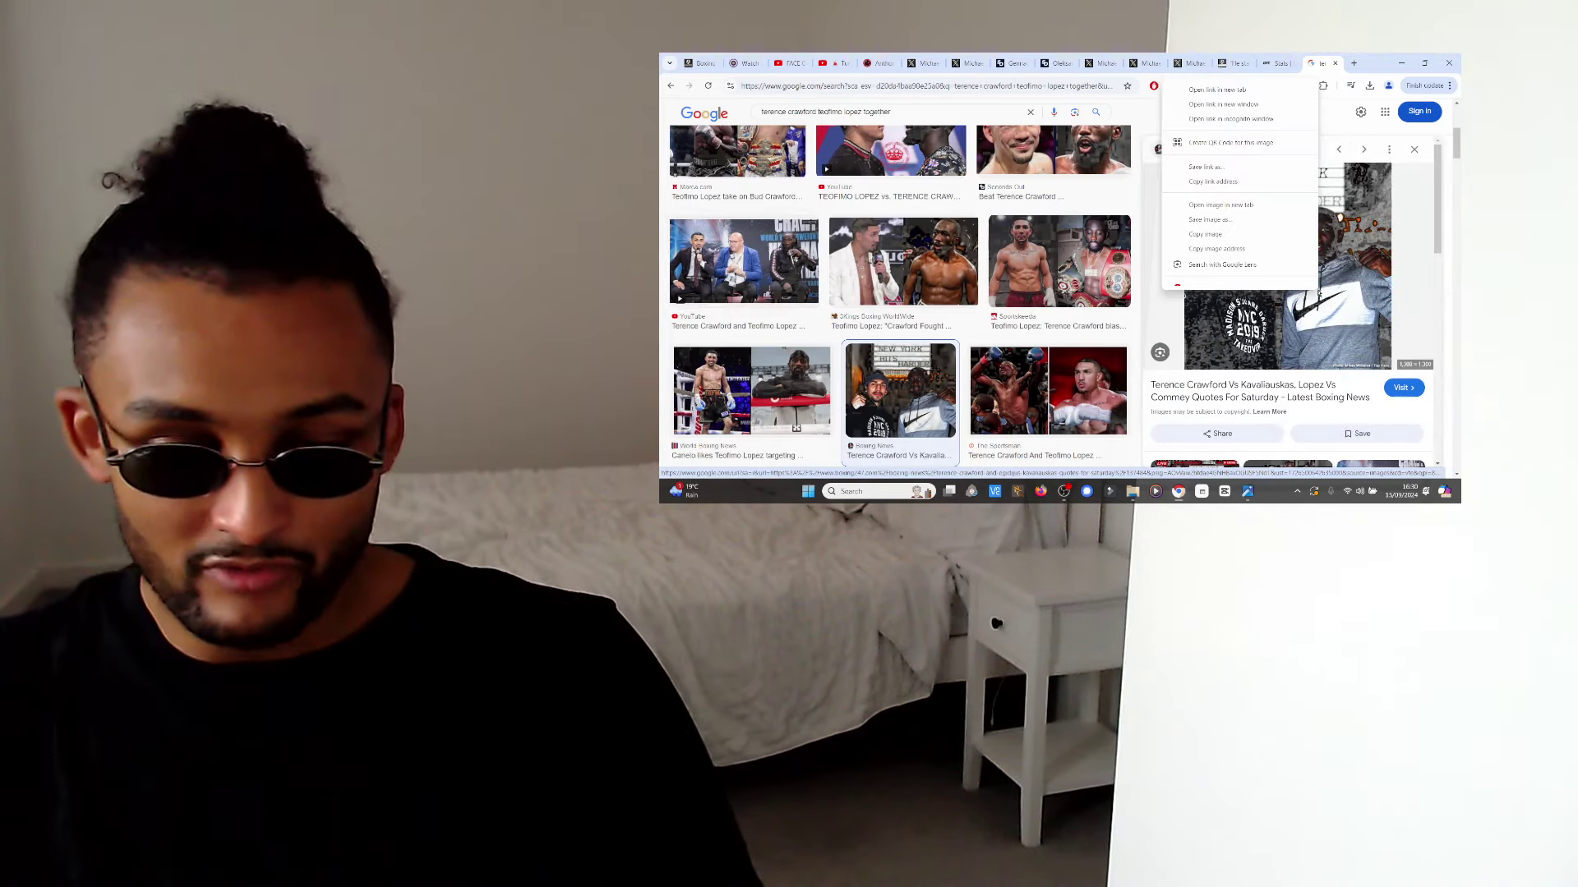
pyautogui.click(1225, 220)
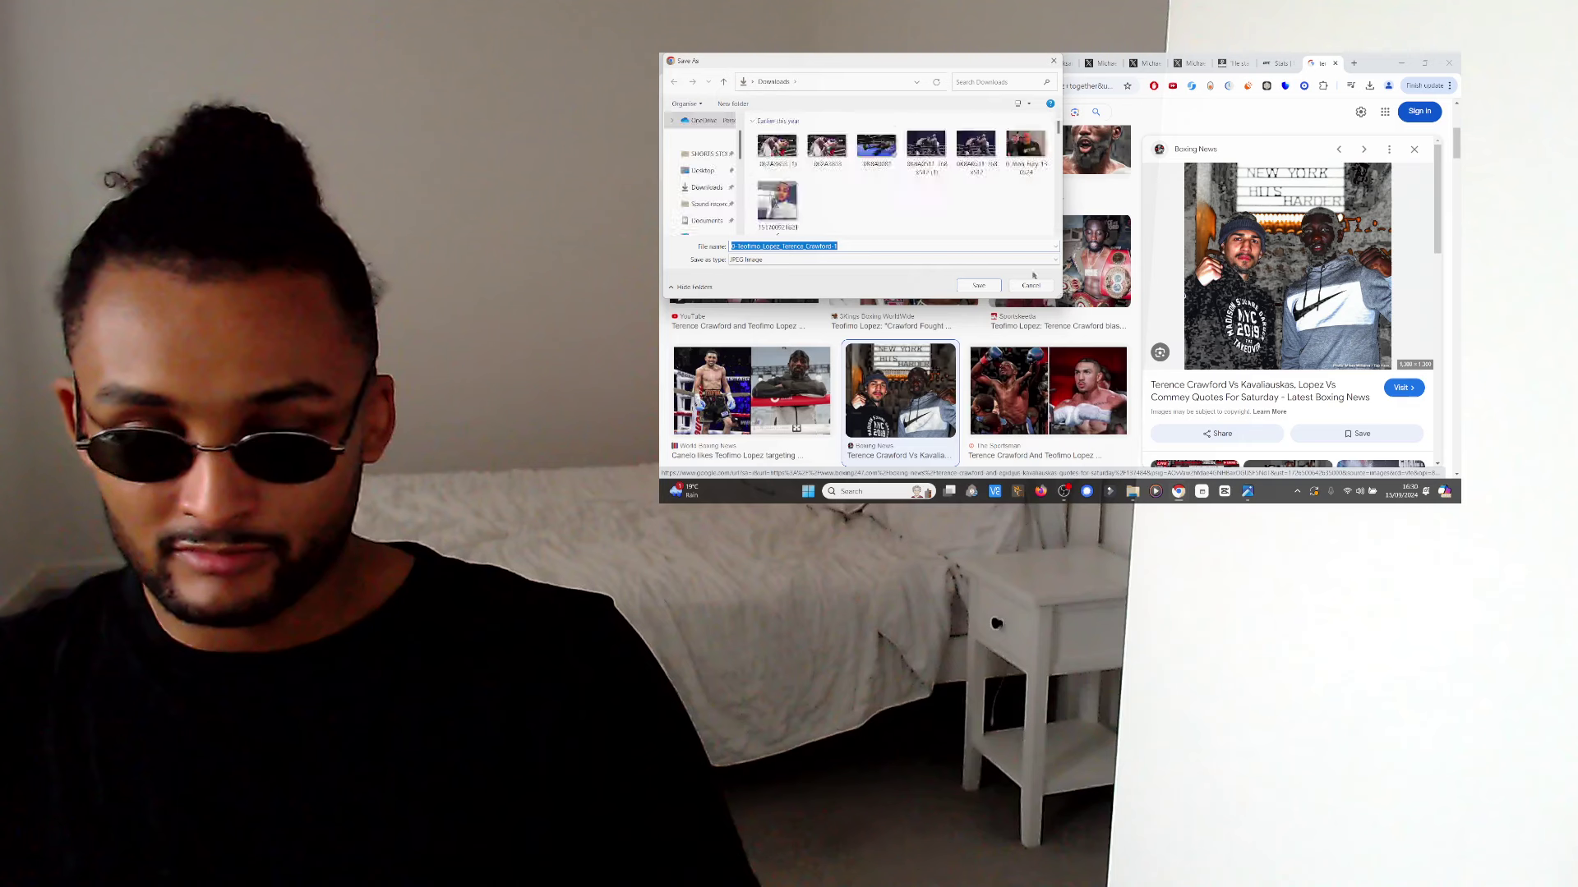
pyautogui.press('Return')
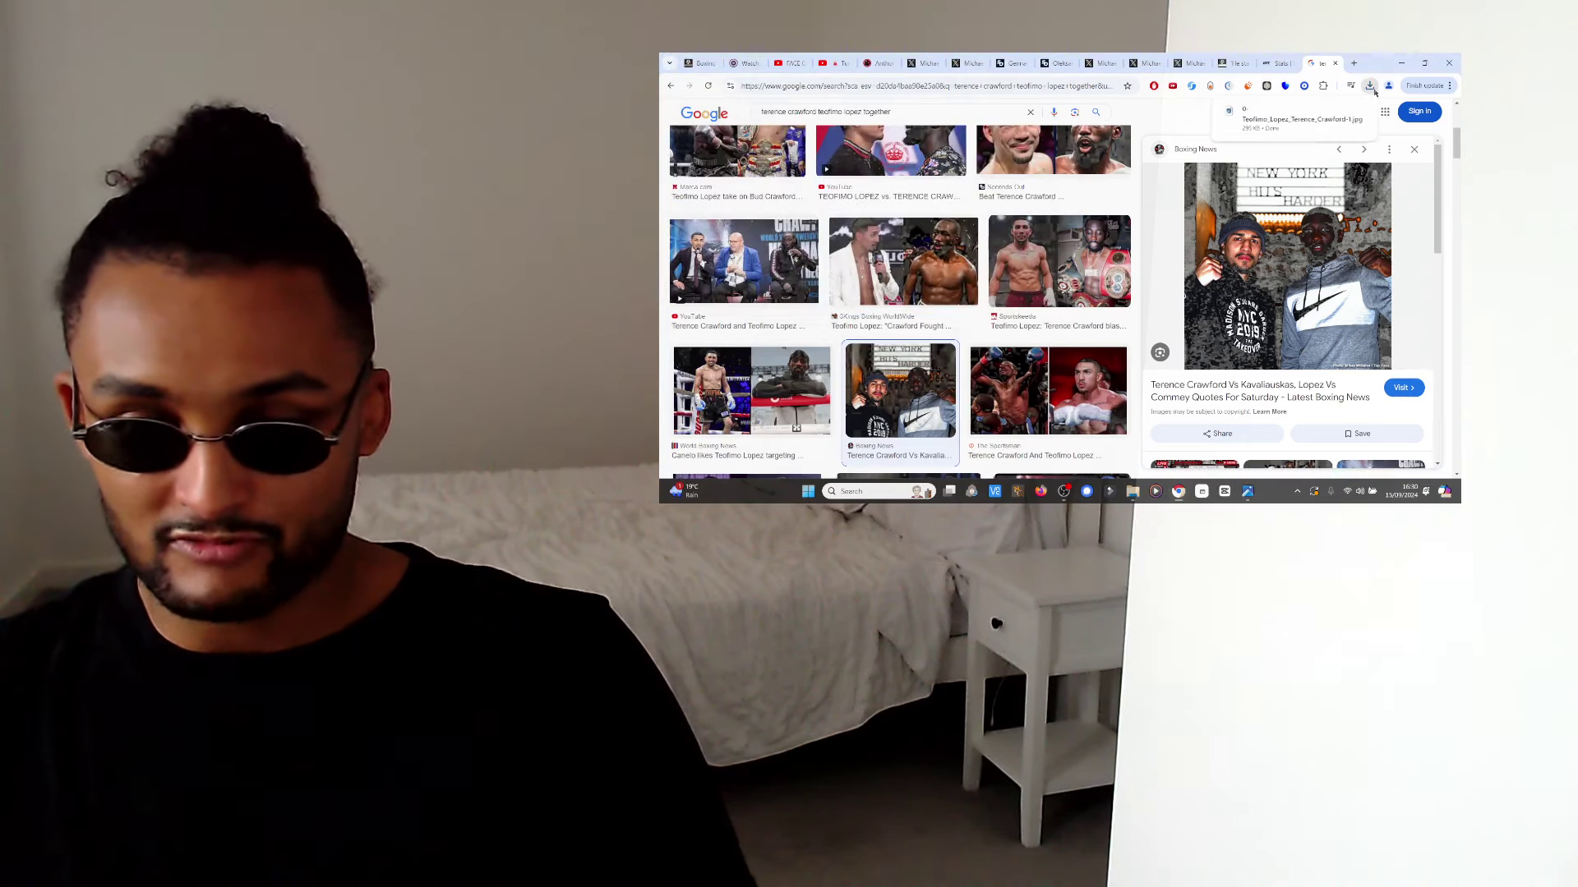
pyautogui.click(1369, 85)
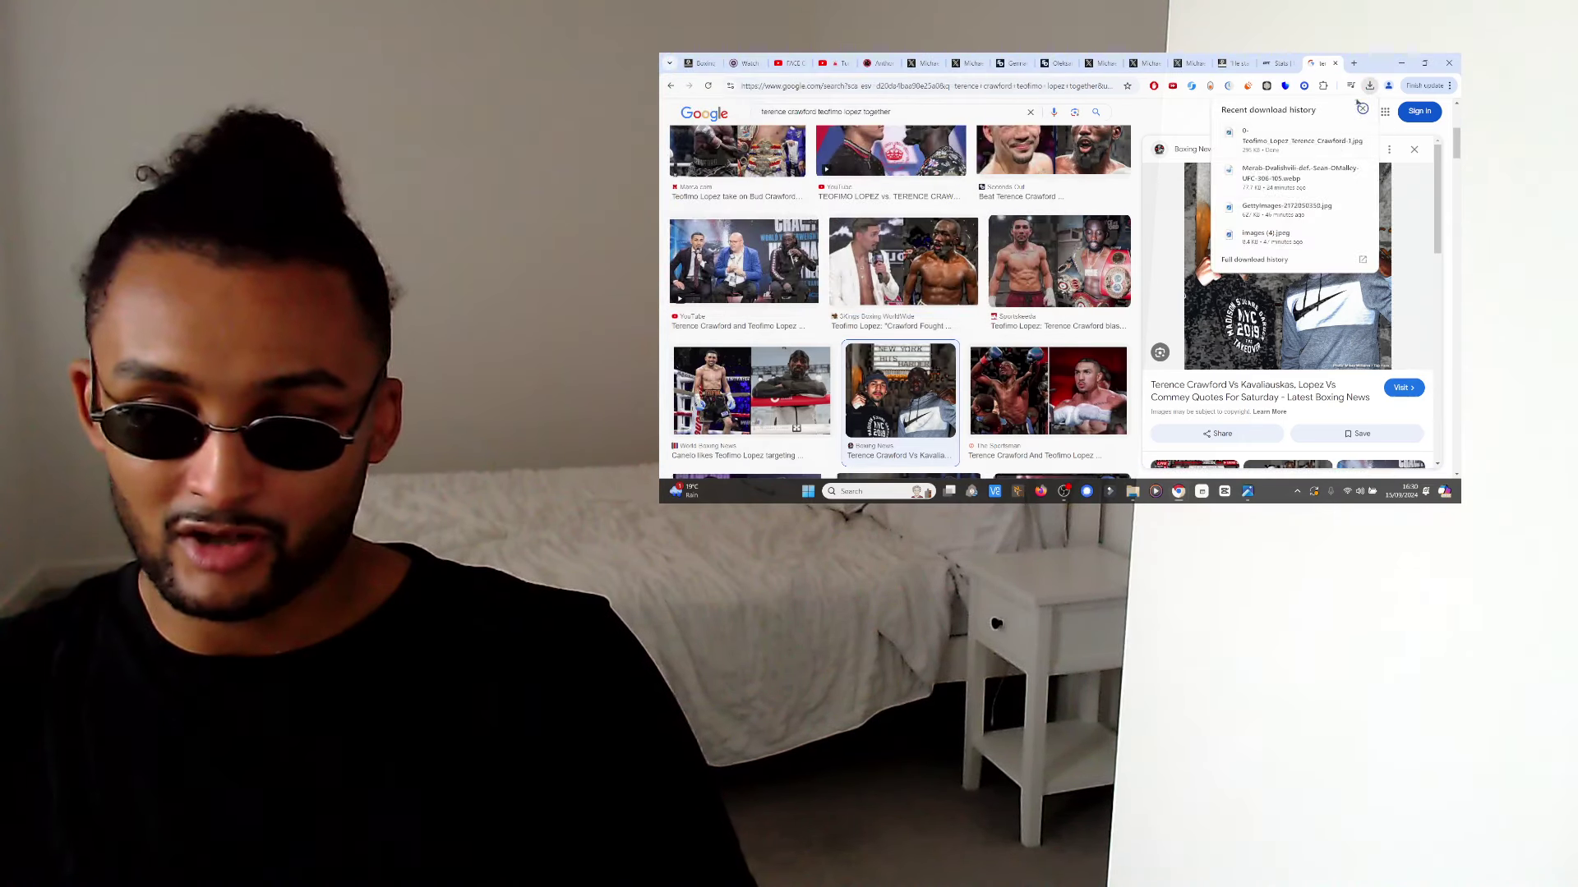
pyautogui.click(1267, 140)
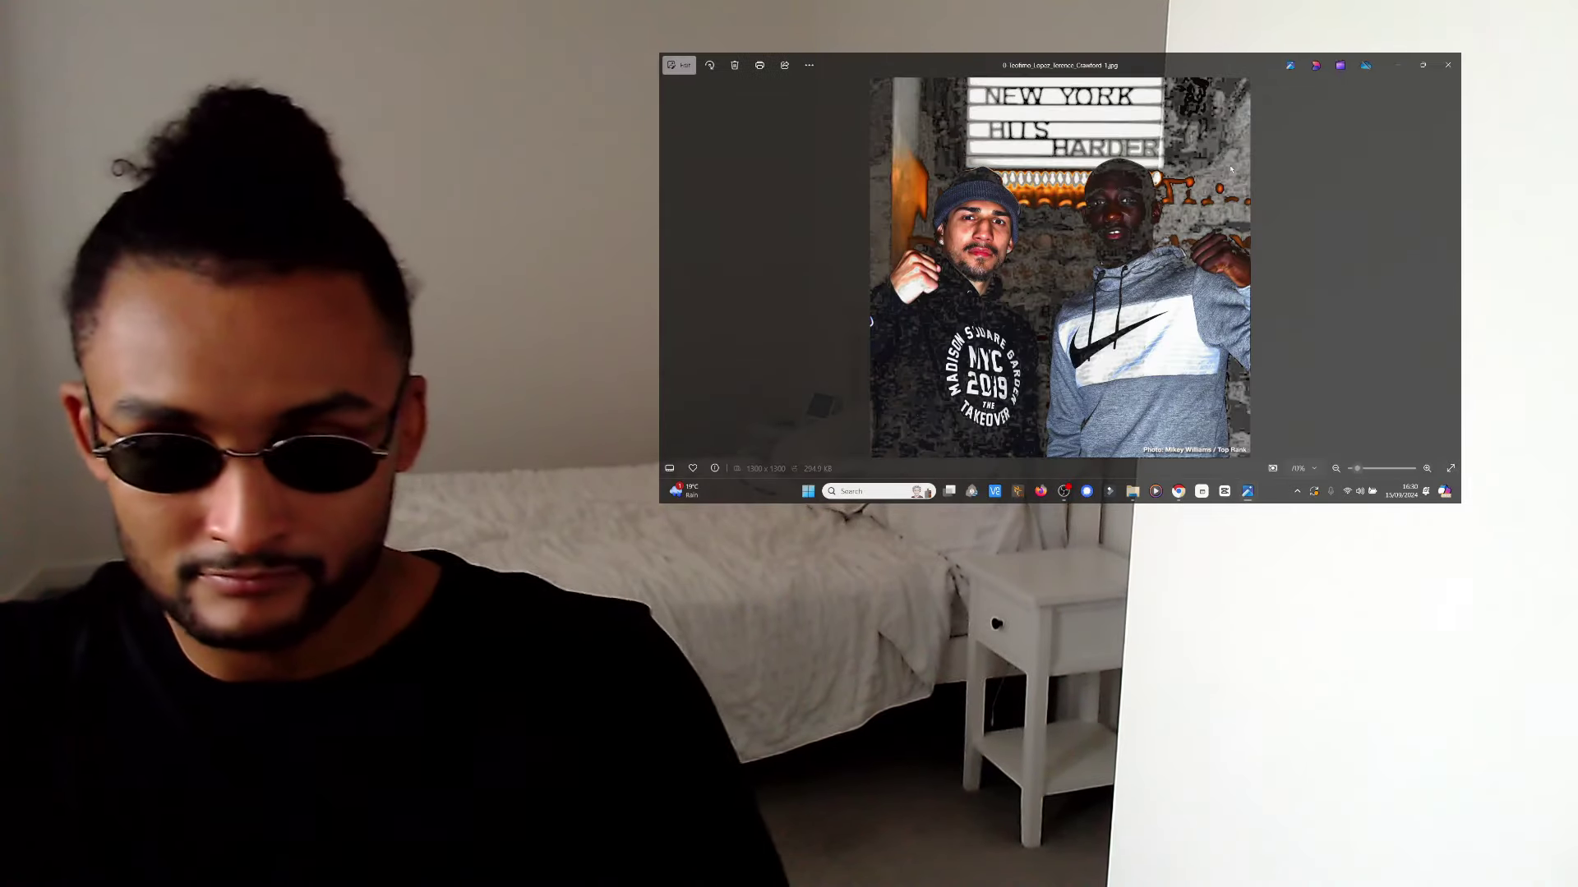
pyautogui.scroll(2, 1204, 283)
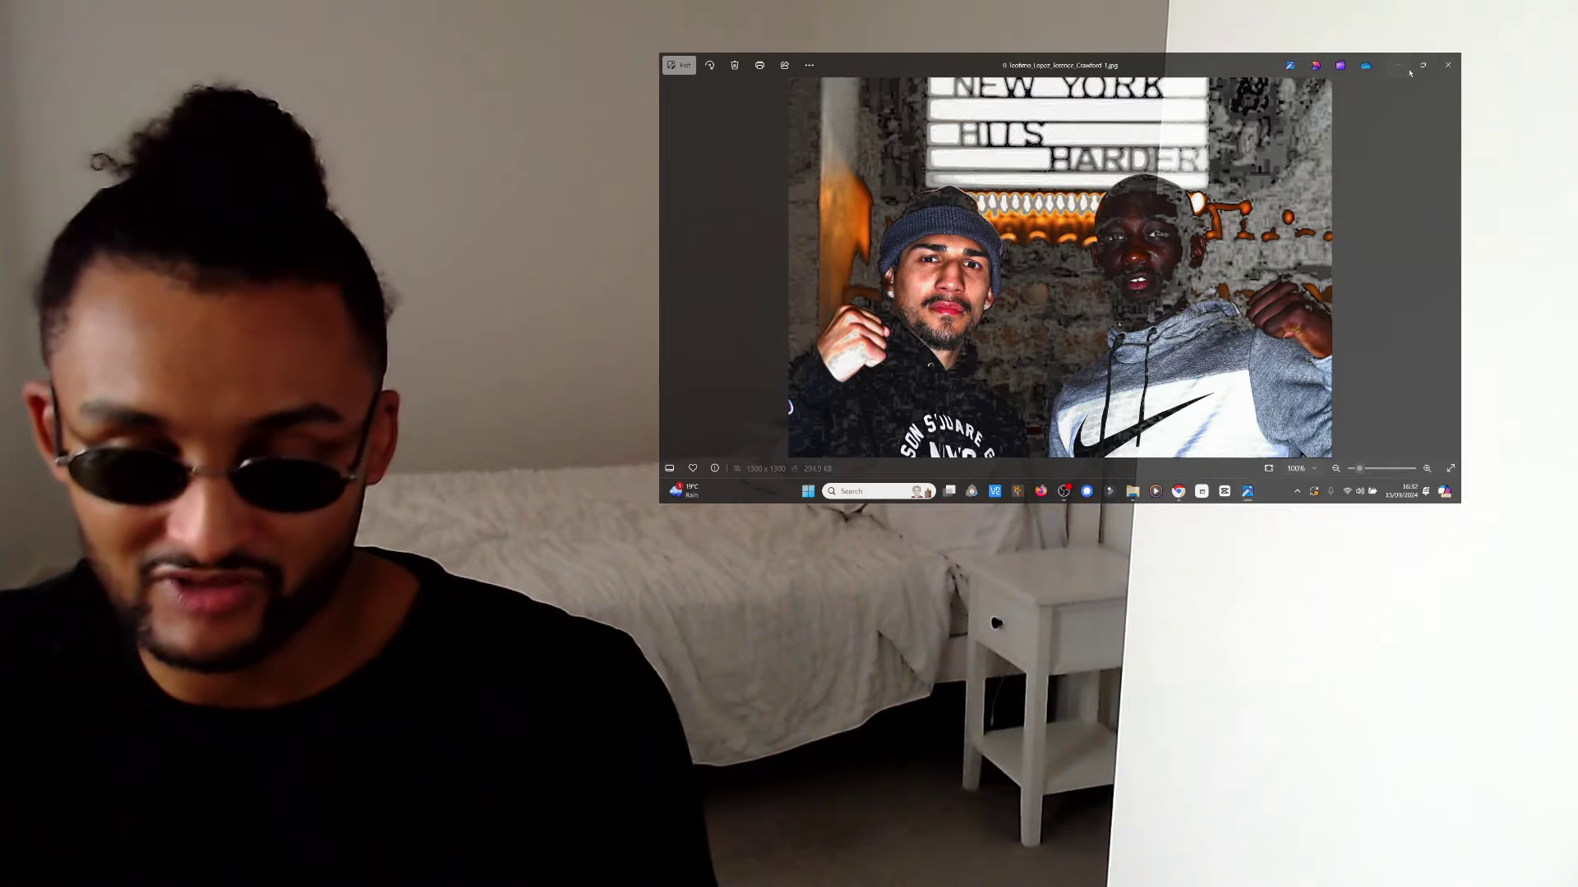
# Close the Photos viewer and bring OBS Studio to the front.
pyautogui.click(1447, 66)
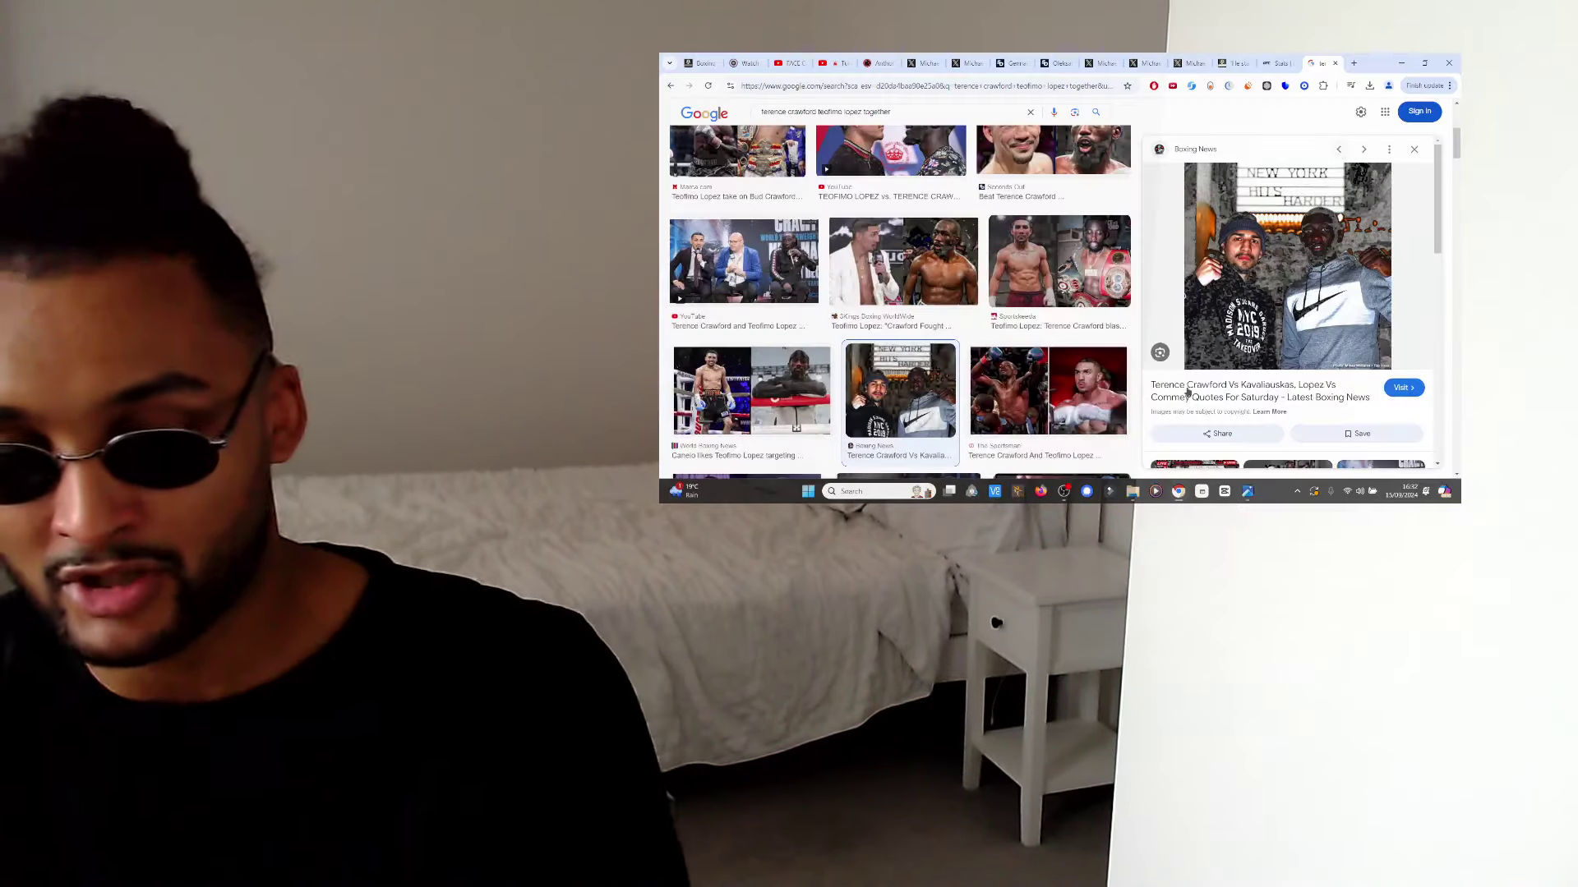
pyautogui.click(1063, 491)
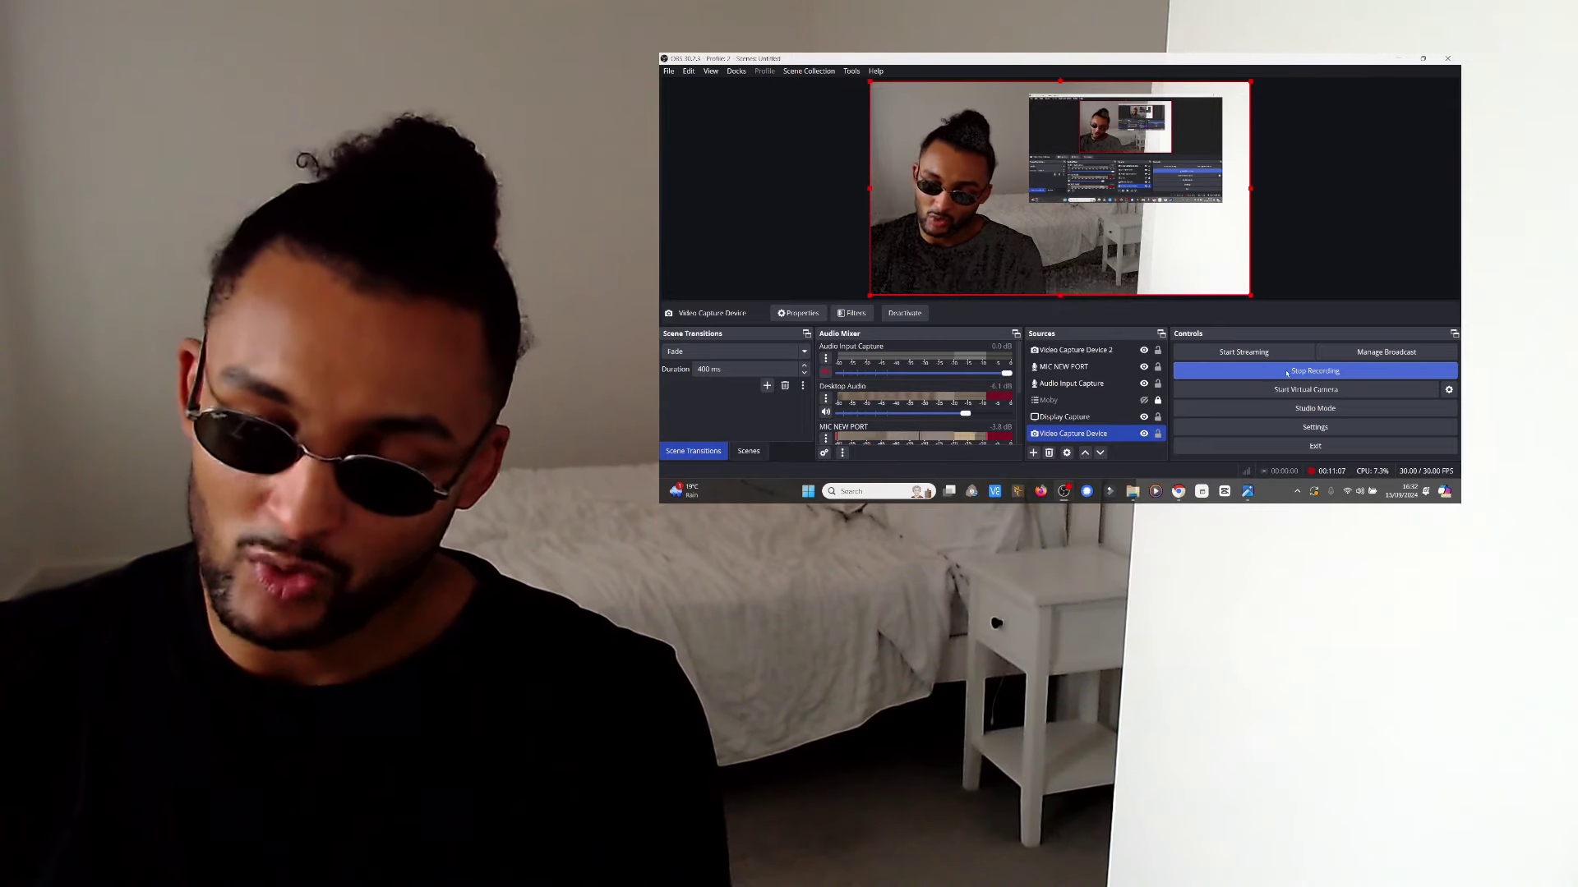
pyautogui.click(1401, 58)
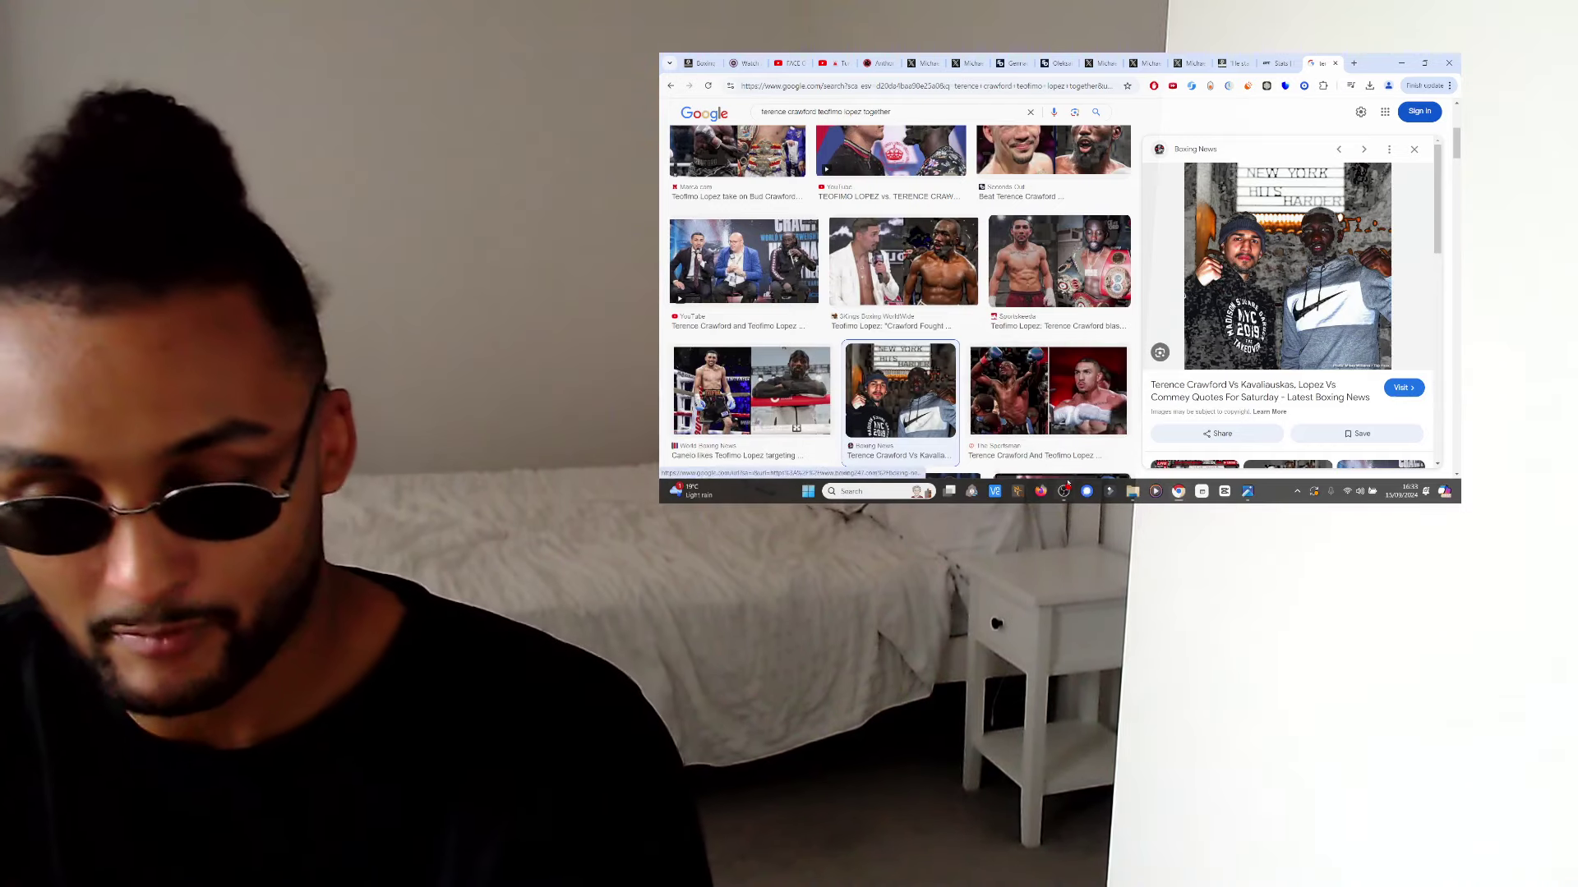
pyautogui.moveTo(1065, 491)
pyautogui.click(1048, 429)
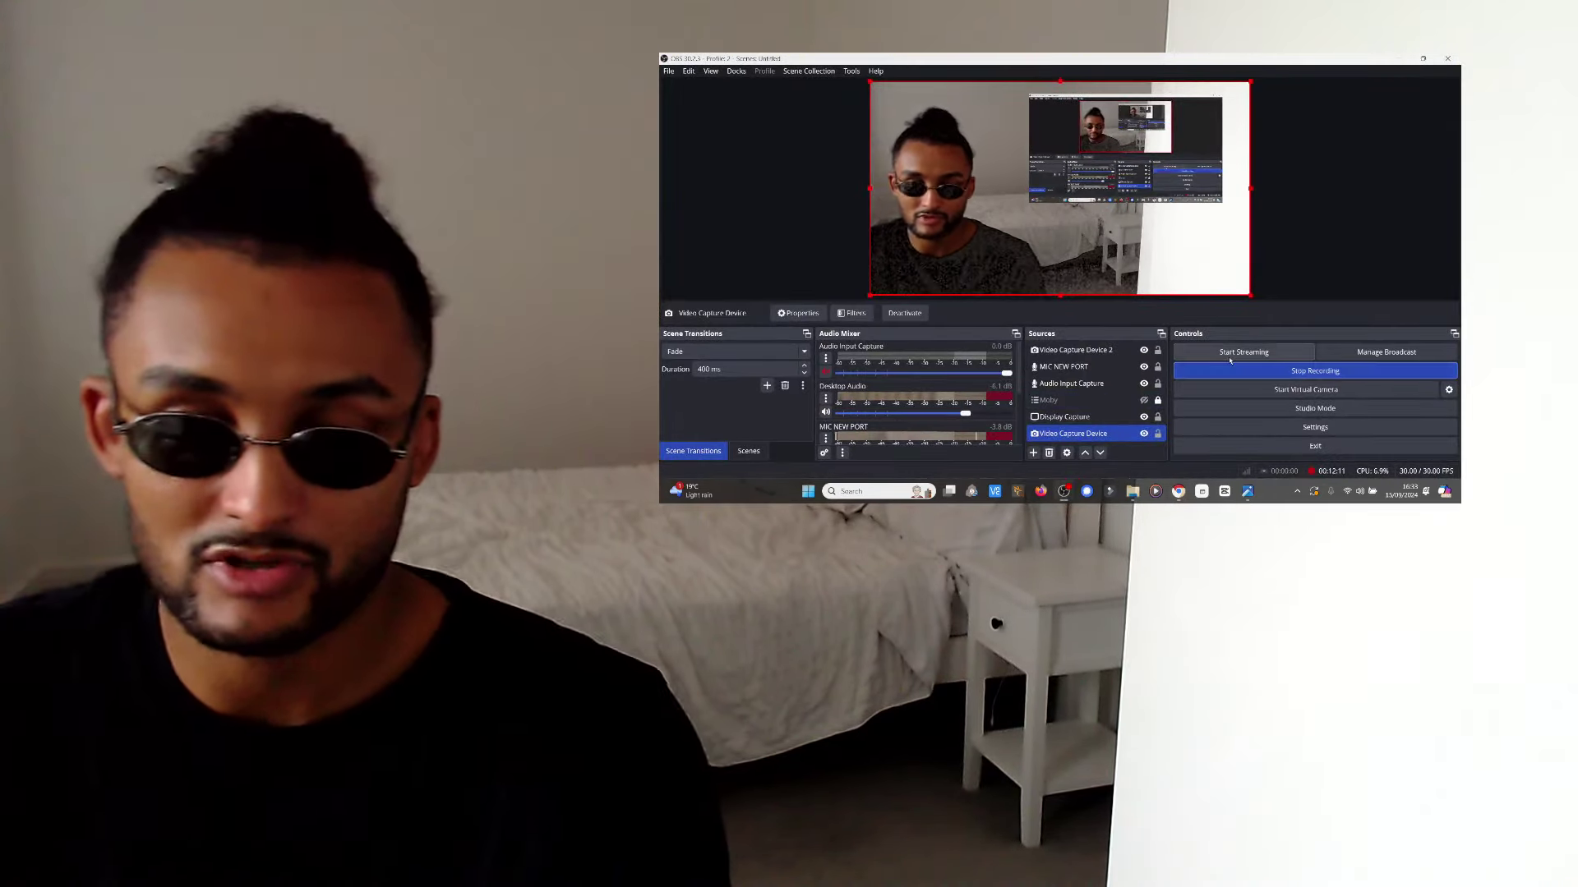